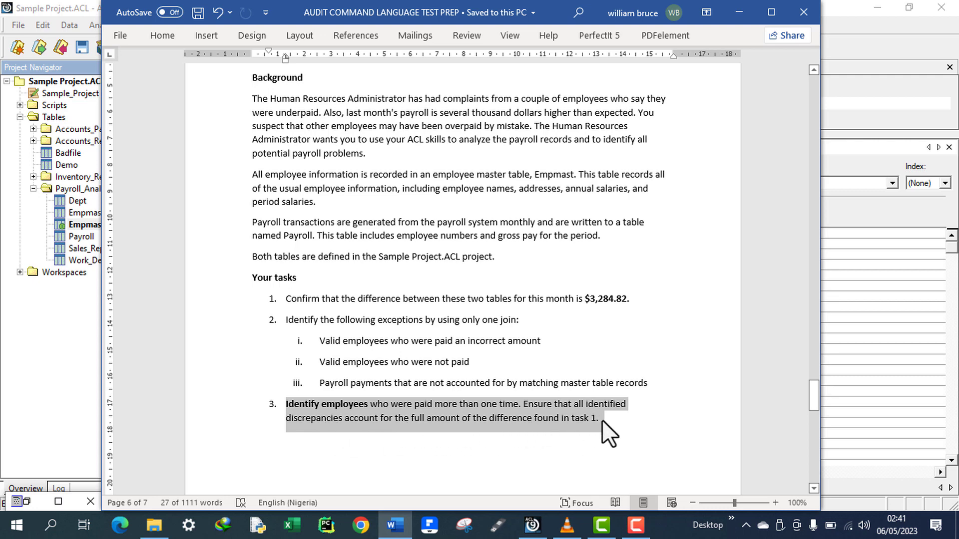
Read task 3 on employees paid more than once in the assignment document, then switch to ACL.
{"action": "left_click", "coordinate": [459, 409]}
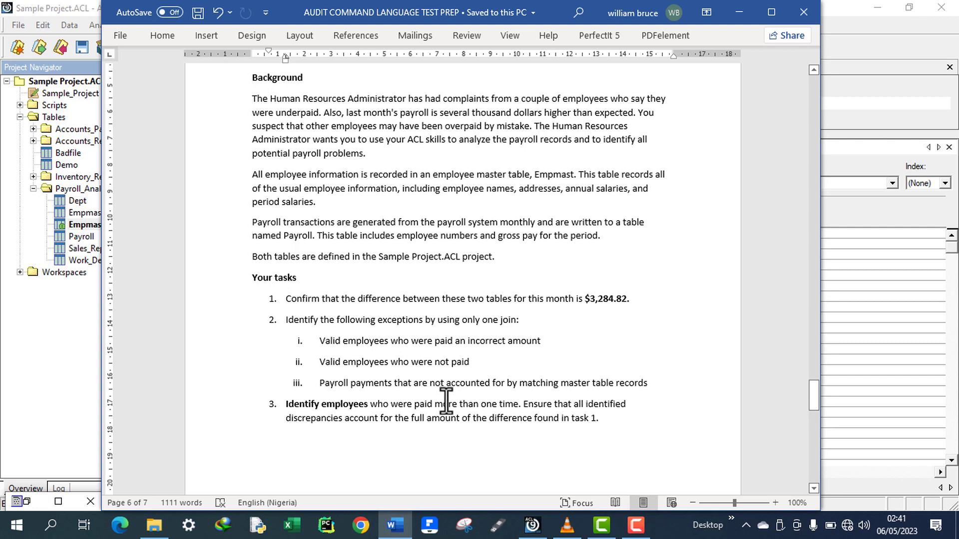
{"action": "left_click_drag", "start_coordinate": [521, 404], "coordinate": [282, 414]}
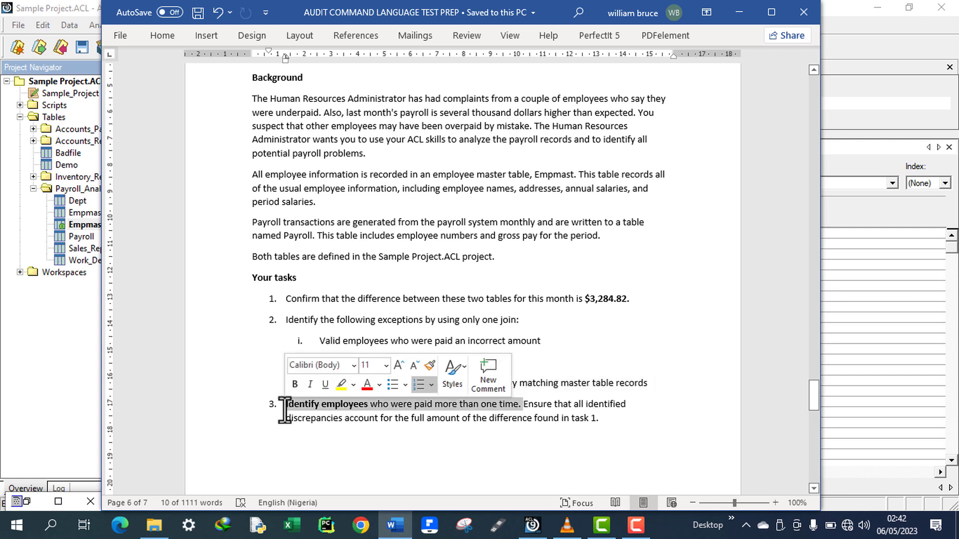
{"action": "left_click", "coordinate": [391, 406]}
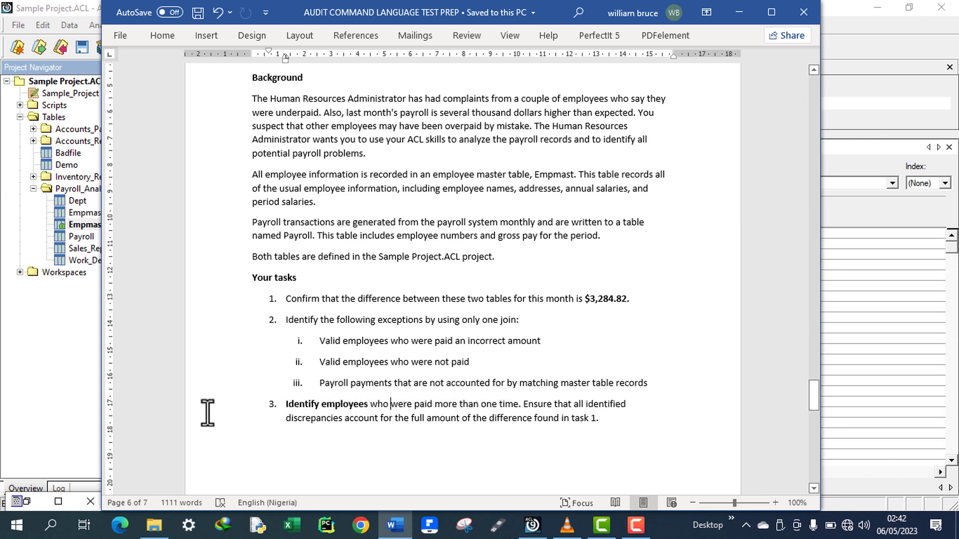
{"action": "left_click", "coordinate": [57, 353]}
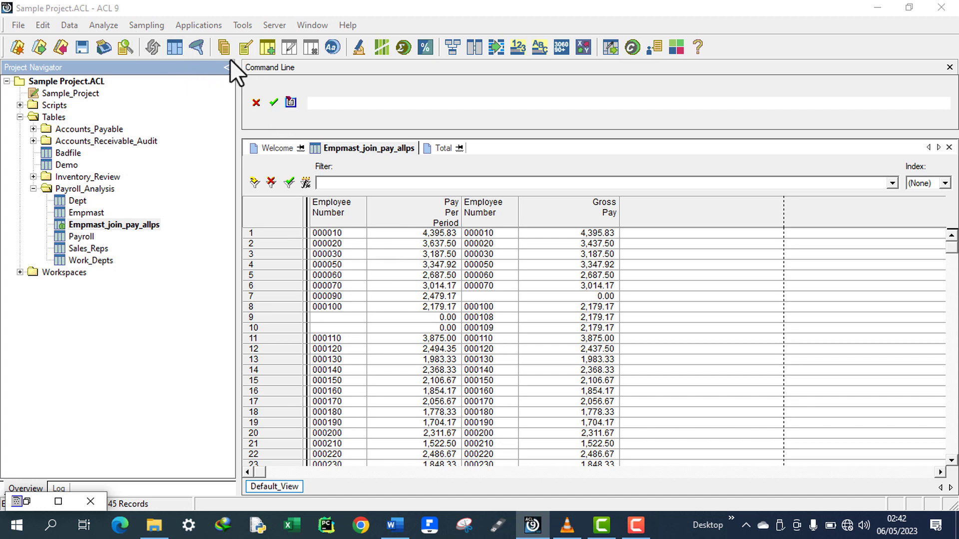
Open Look for Duplicates on Empmast_join_pay_allps and set the duplicates key field to EmpNo2.
{"action": "left_click", "coordinate": [286, 193]}
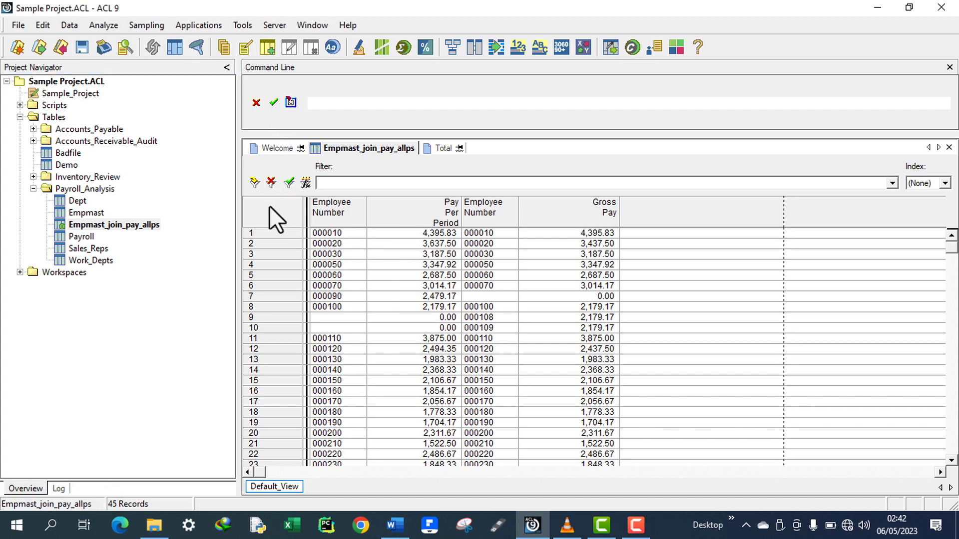
{"action": "left_click", "coordinate": [107, 26]}
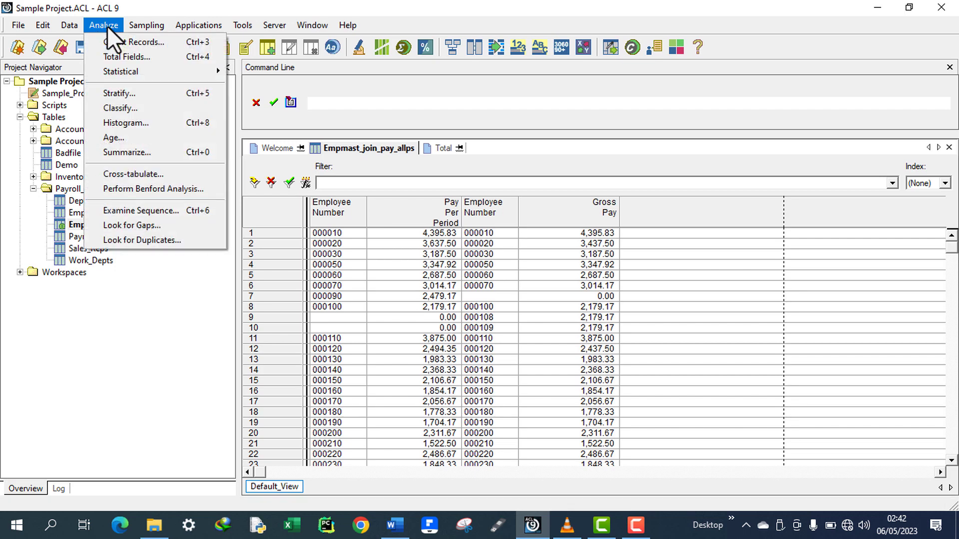
{"action": "left_click", "coordinate": [138, 236]}
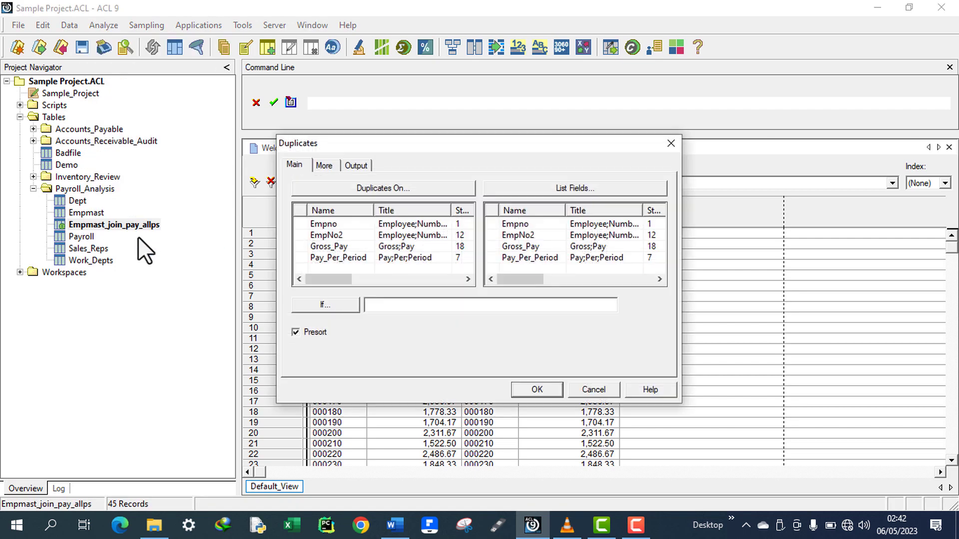
{"action": "left_click", "coordinate": [398, 188]}
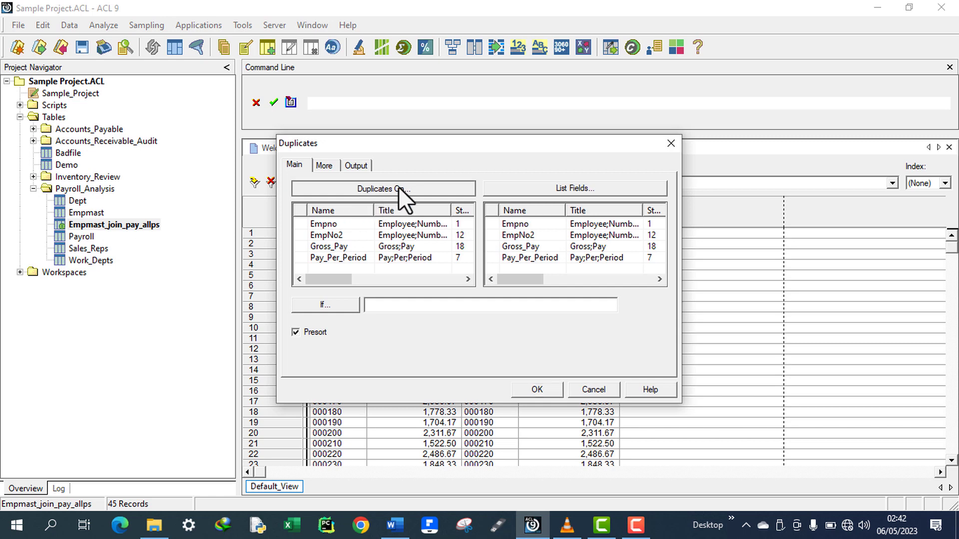
{"action": "left_click", "coordinate": [321, 215]}
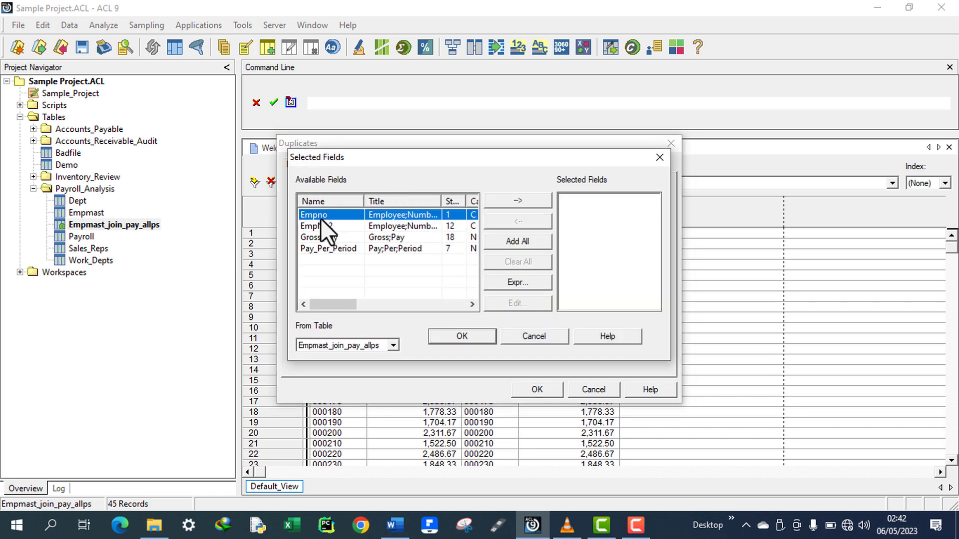
{"action": "key", "text": "Down"}
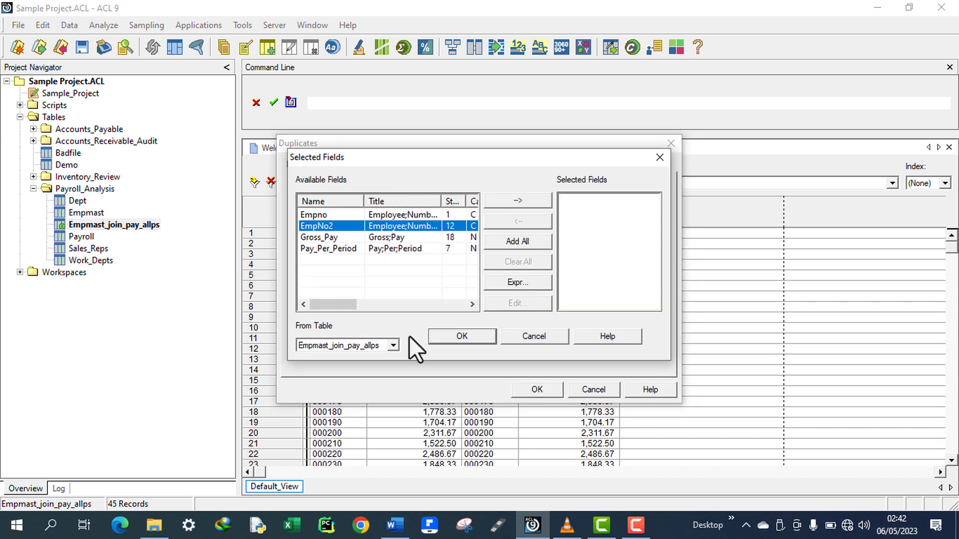
{"action": "key", "text": "Down"}
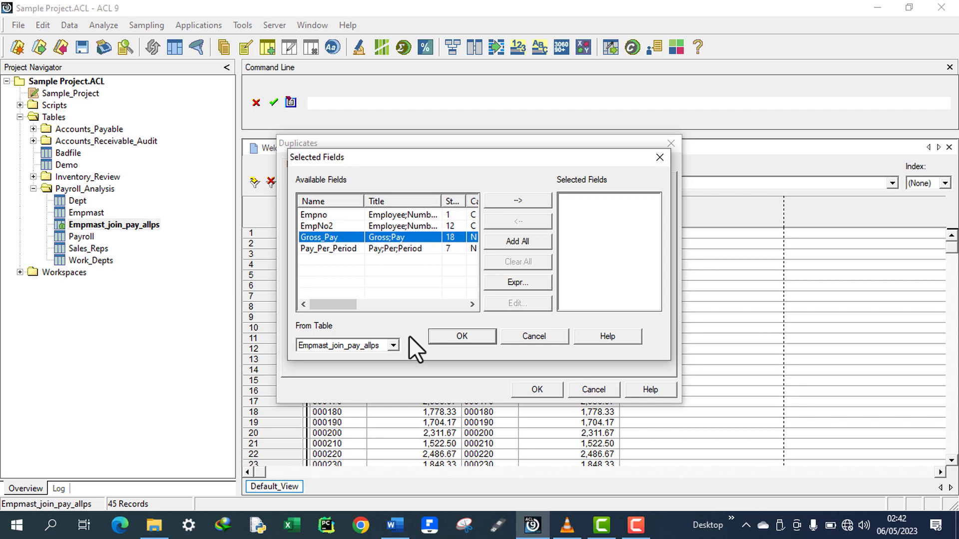
{"action": "key", "text": "Down"}
{"action": "key", "text": "Up"}
{"action": "key", "text": "Up"}
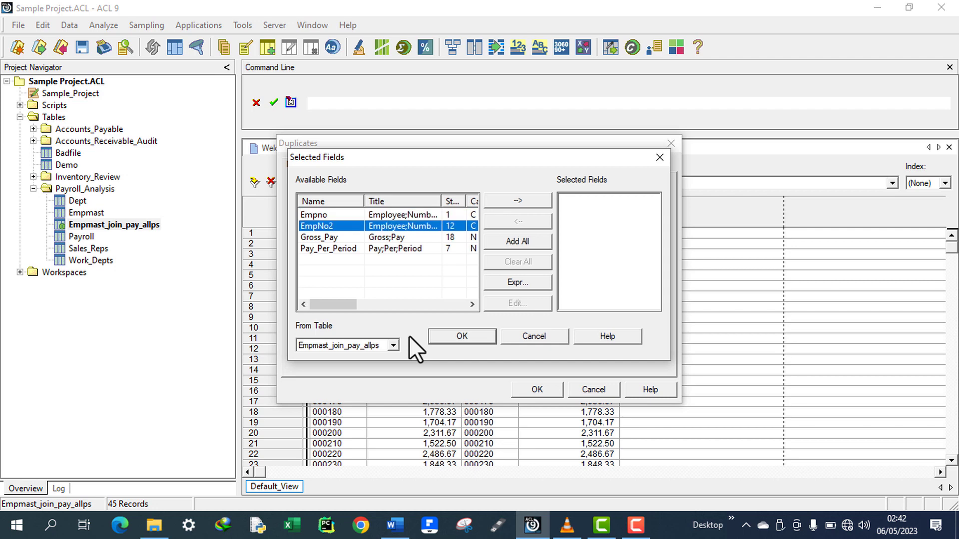
{"action": "key", "text": "Up"}
{"action": "key", "text": "Down"}
{"action": "key", "text": "Up"}
{"action": "key", "text": "Down"}
{"action": "key", "text": "Up"}
{"action": "key", "text": "Down"}
{"action": "key", "text": "Up"}
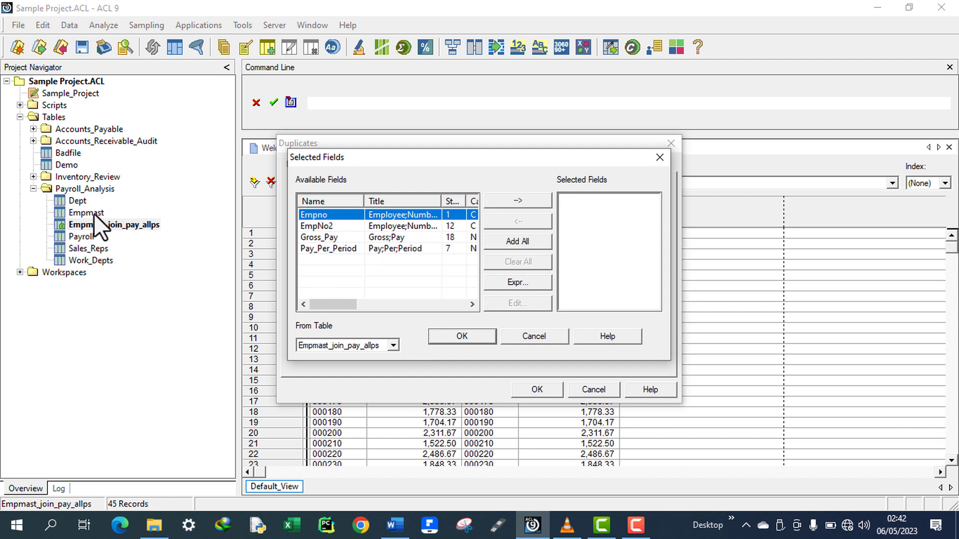
{"action": "key", "text": "Down"}
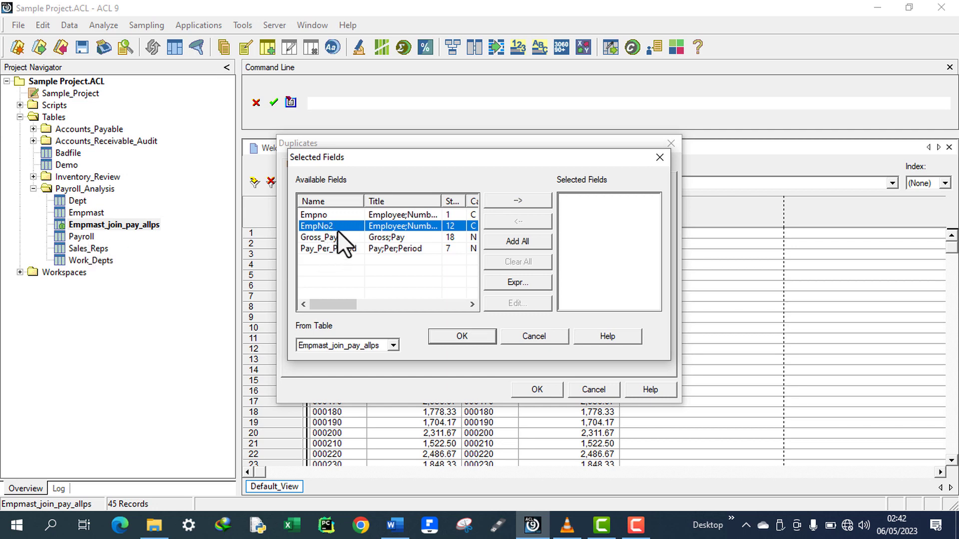
{"action": "double_click", "coordinate": [322, 227]}
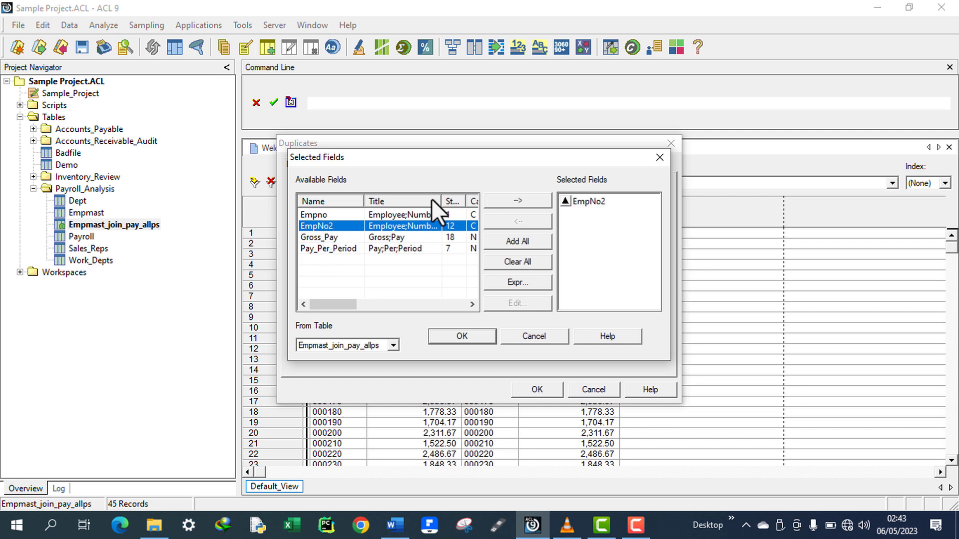
{"action": "left_click", "coordinate": [599, 201]}
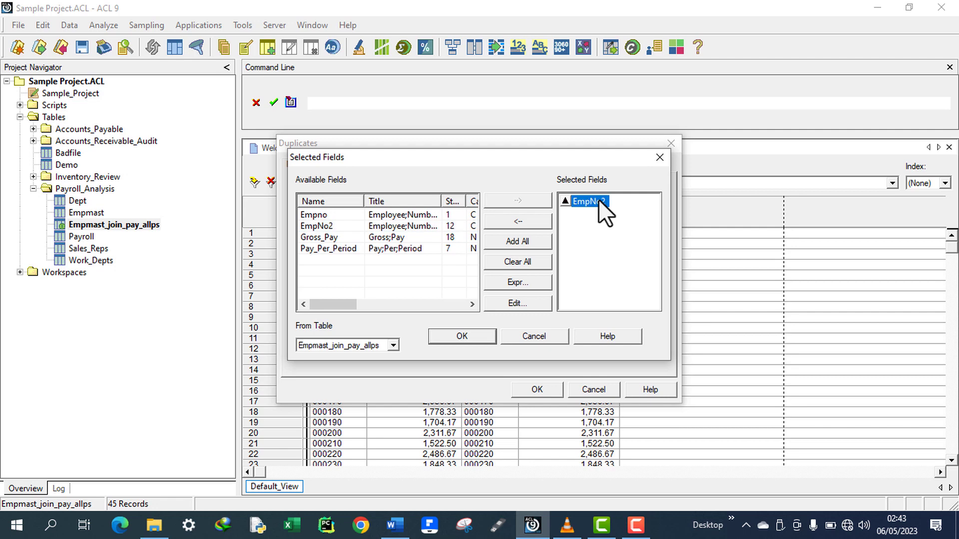
{"action": "left_click", "coordinate": [471, 336]}
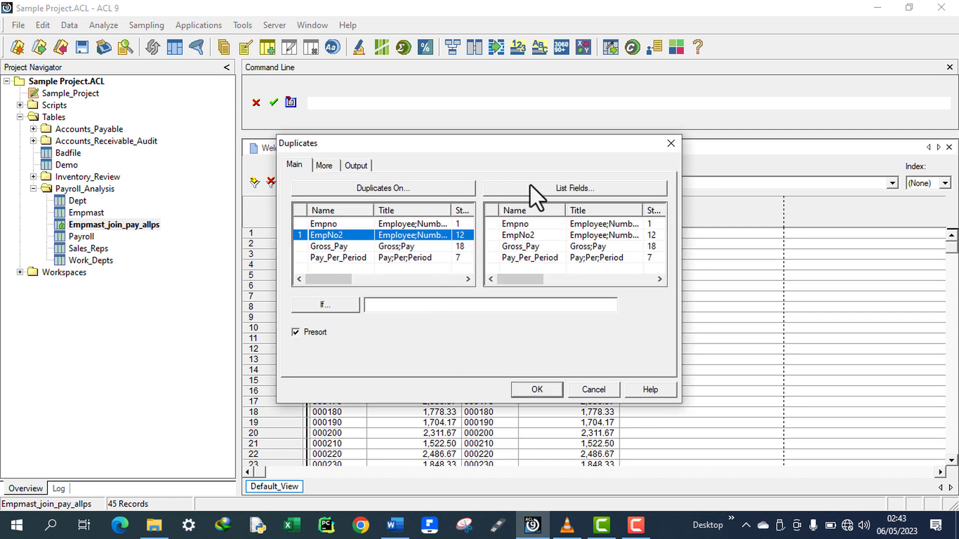
{"action": "left_click", "coordinate": [570, 187]}
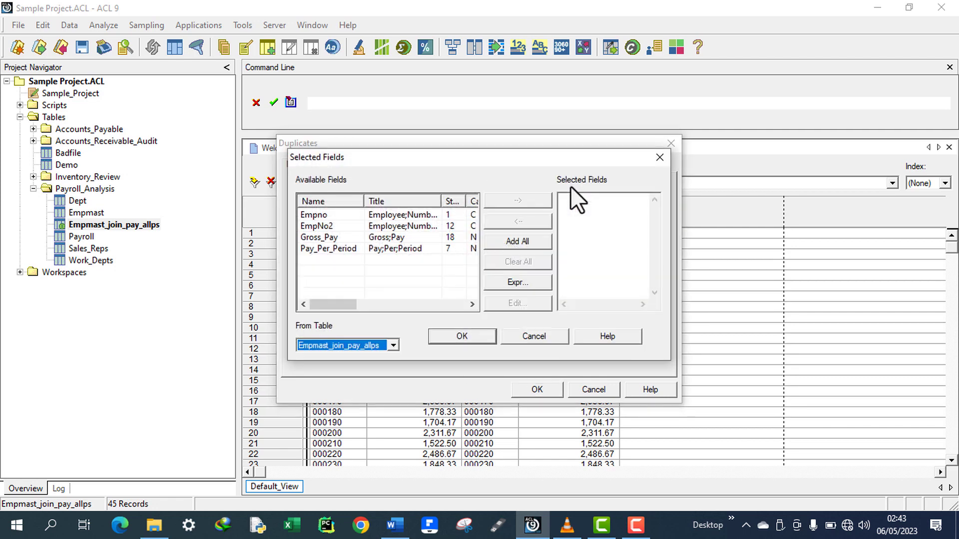
{"action": "left_click", "coordinate": [522, 236]}
{"action": "left_click", "coordinate": [661, 155]}
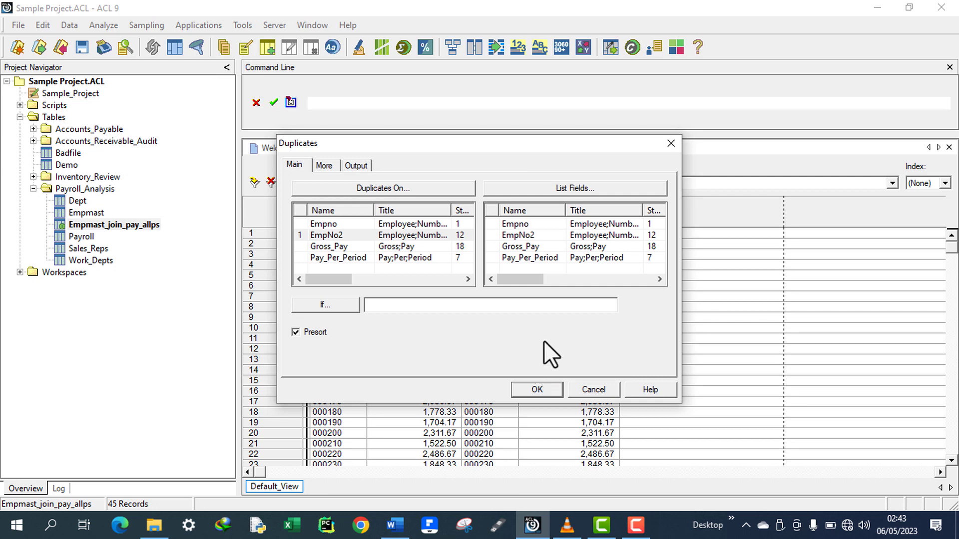
Run the duplicates test and widen the Record Number column in the results.
{"action": "left_click", "coordinate": [535, 389]}
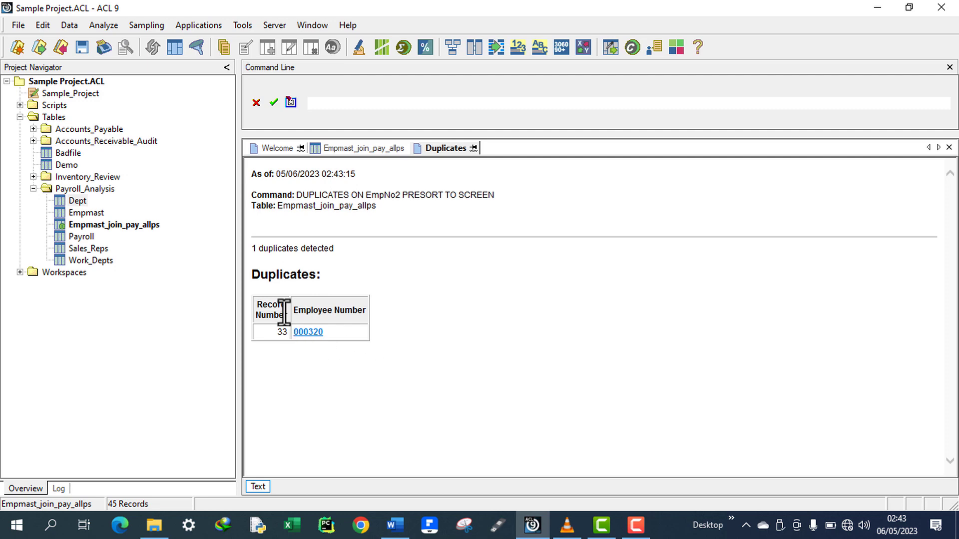
{"action": "left_click_drag", "start_coordinate": [258, 307], "coordinate": [287, 320]}
{"action": "left_click", "coordinate": [277, 332]}
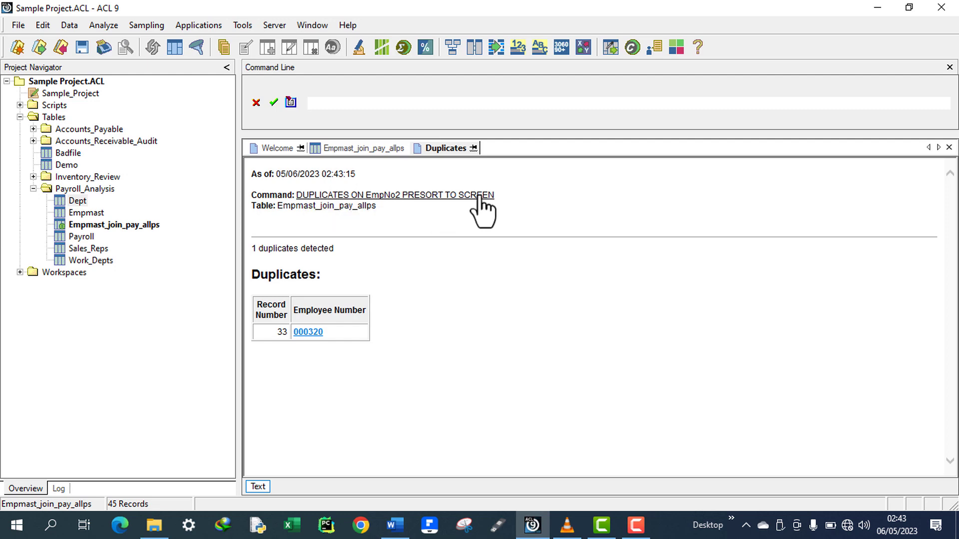
Reopen Look for Duplicates and set the duplicates key field to EmpNo2 again.
{"action": "left_click", "coordinate": [94, 27]}
{"action": "left_click", "coordinate": [163, 236]}
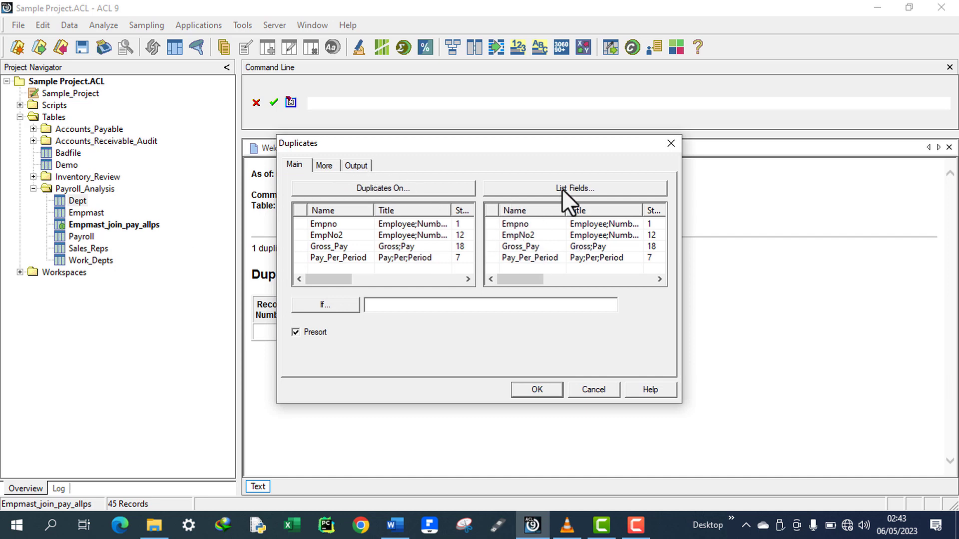
{"action": "left_click", "coordinate": [406, 192]}
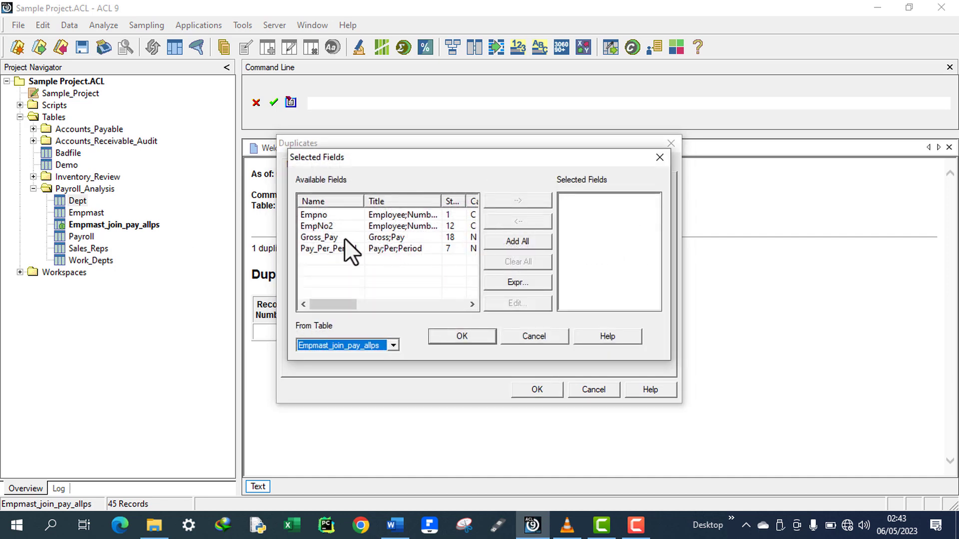
{"action": "double_click", "coordinate": [334, 229]}
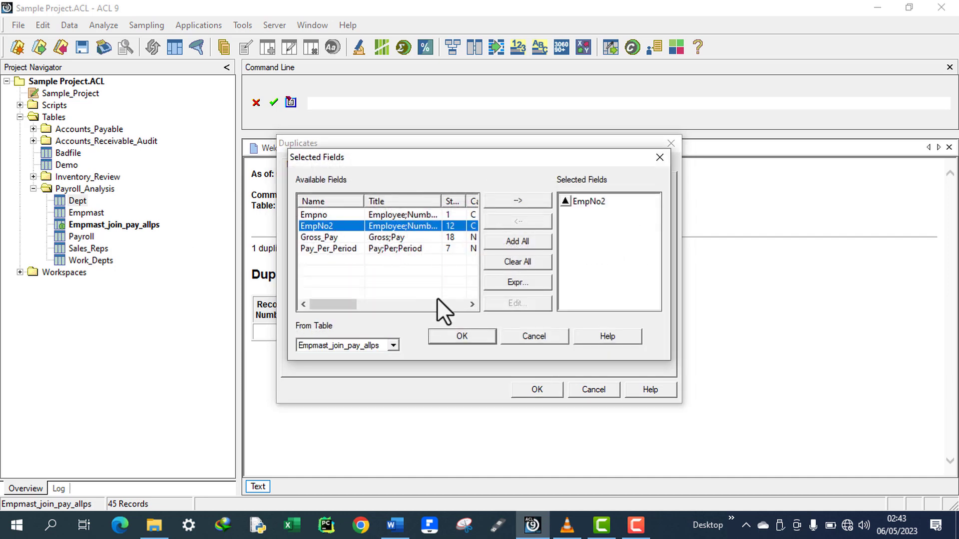
{"action": "left_click", "coordinate": [455, 334]}
{"action": "left_click", "coordinate": [364, 167]}
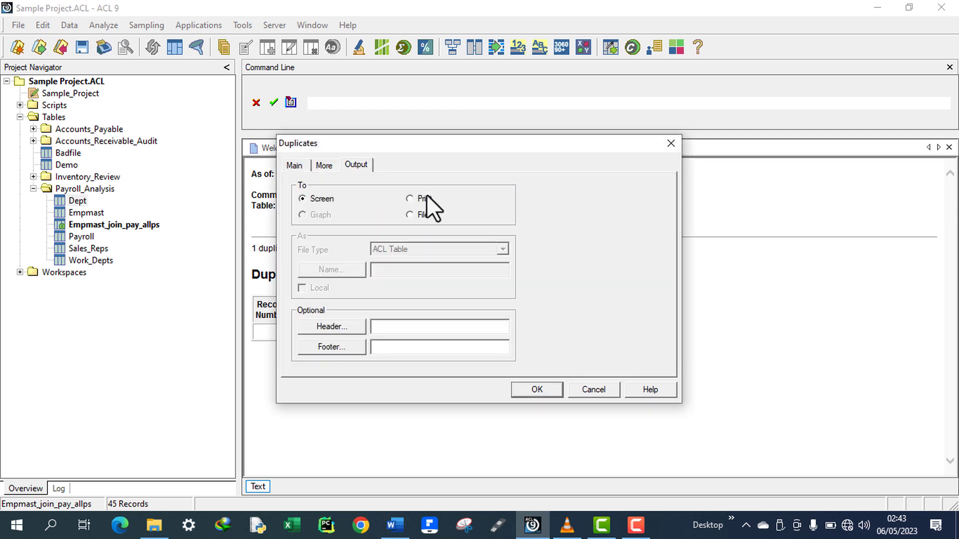
{"action": "left_click", "coordinate": [409, 215]}
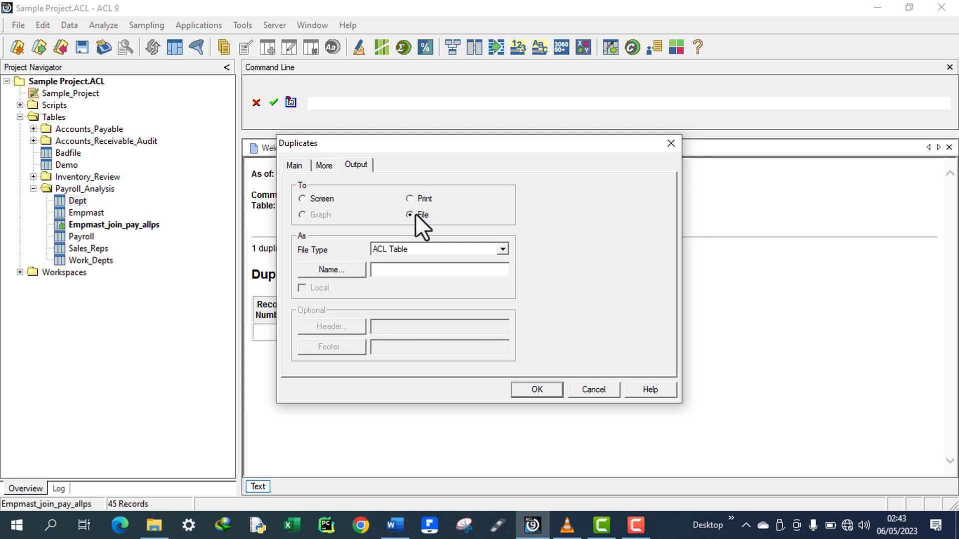
{"action": "left_click", "coordinate": [545, 390]}
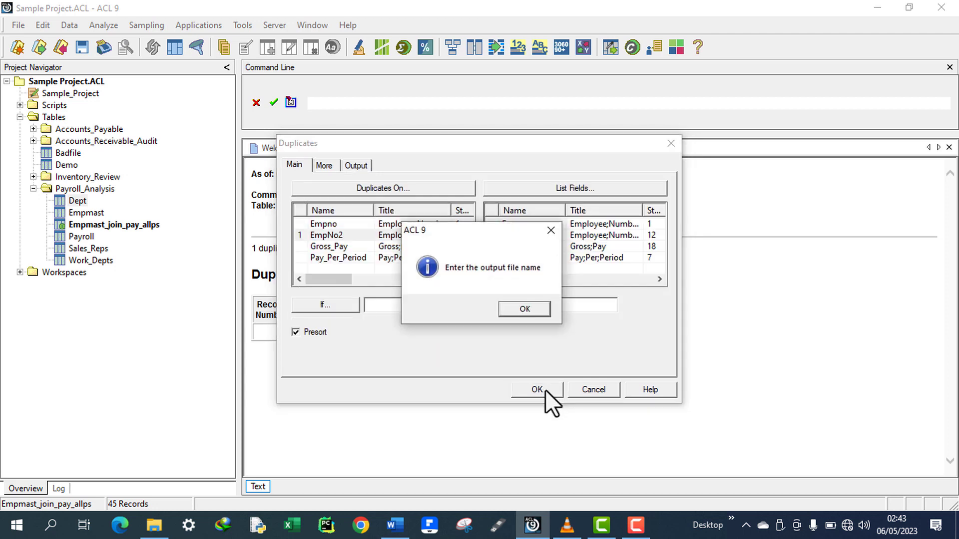
{"action": "left_click", "coordinate": [524, 309]}
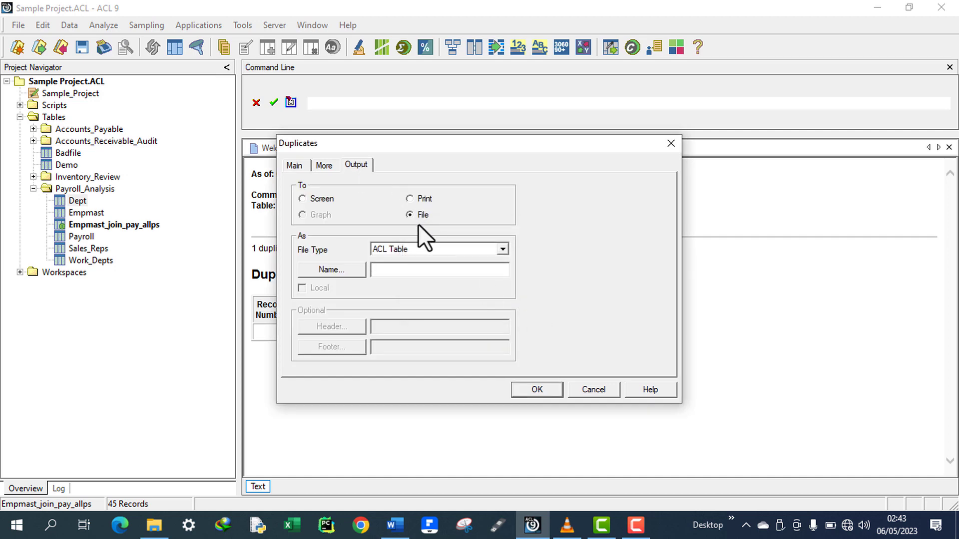
Keep the duplicates output on screen and run the test.
{"action": "left_click", "coordinate": [301, 196]}
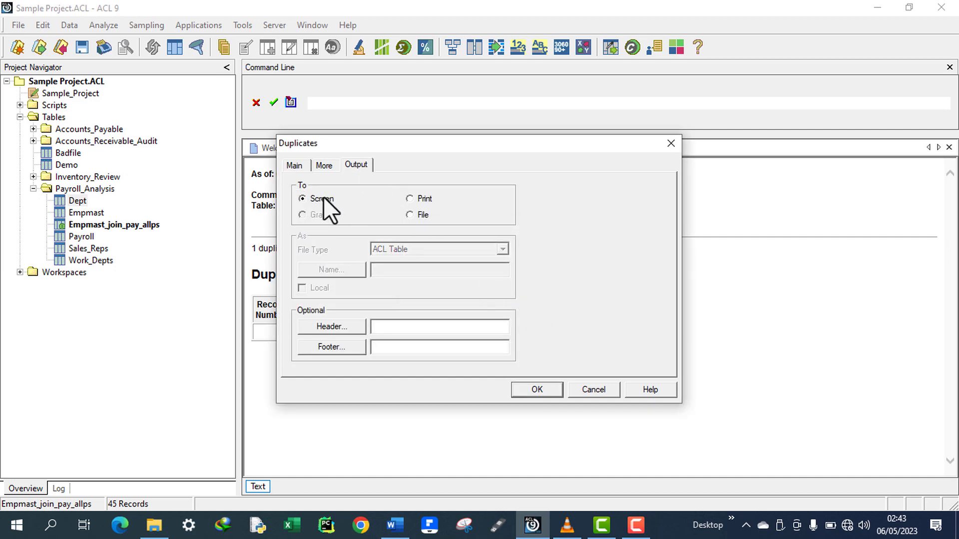
{"action": "left_click", "coordinate": [537, 390]}
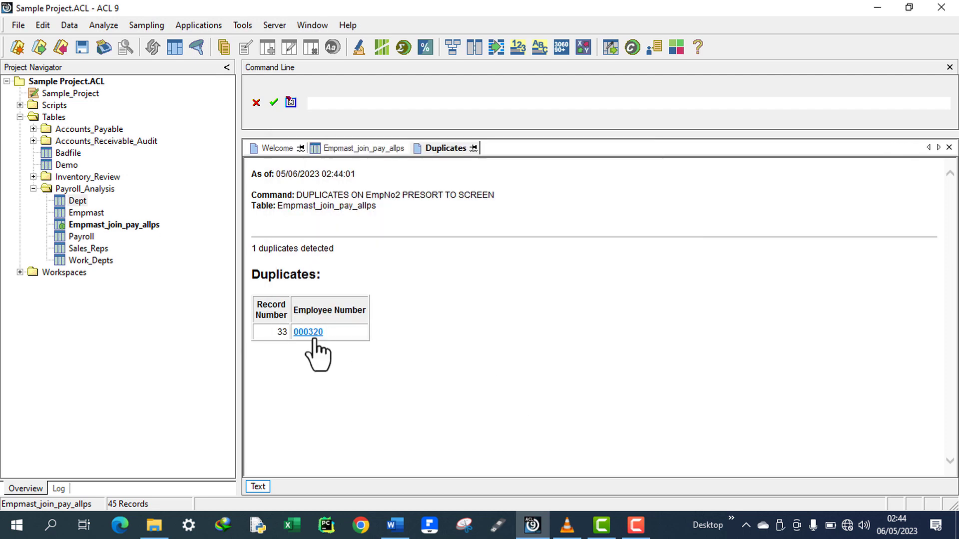
Drill into the duplicate employee 000320's records in the joined table and examine its pay columns.
{"action": "left_click", "coordinate": [310, 333]}
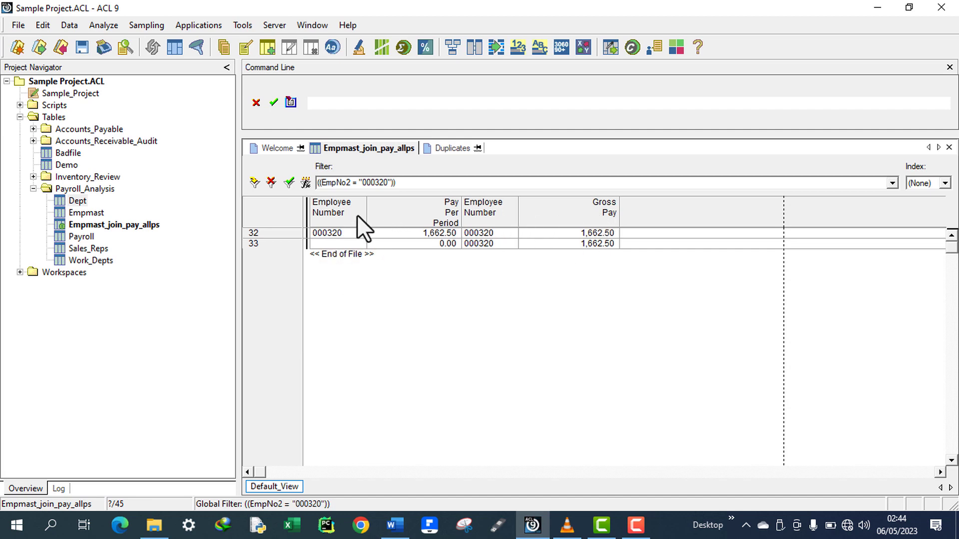
{"action": "left_click", "coordinate": [334, 212]}
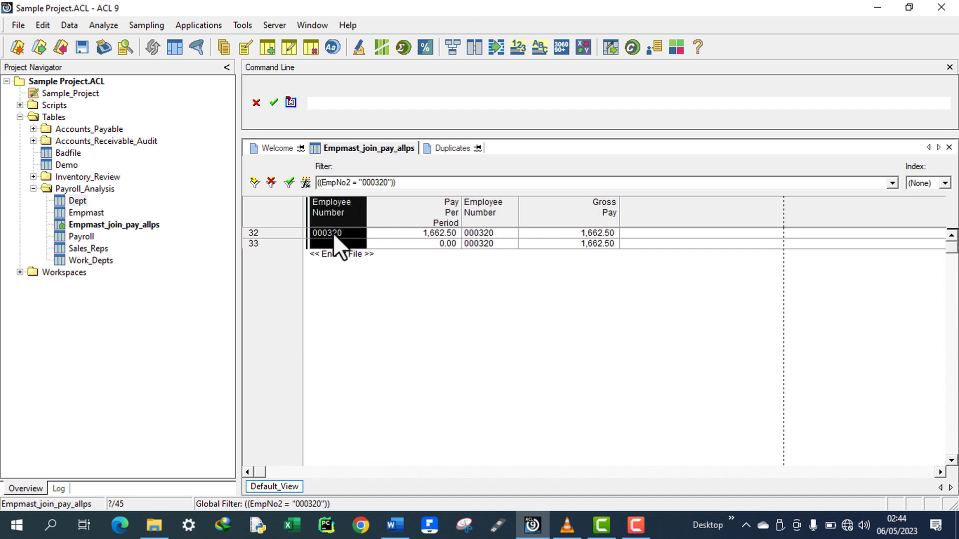
{"action": "left_click", "coordinate": [331, 231]}
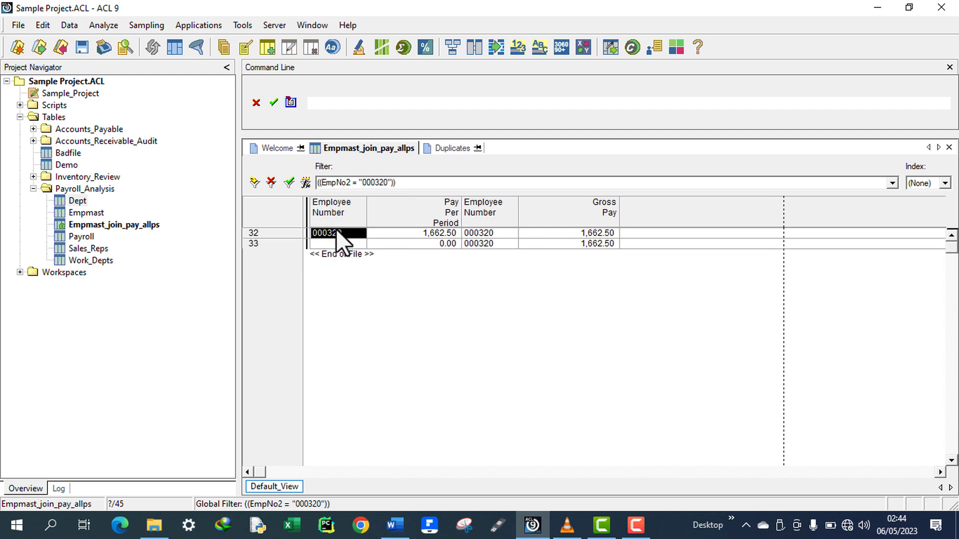
{"action": "left_click", "coordinate": [448, 208]}
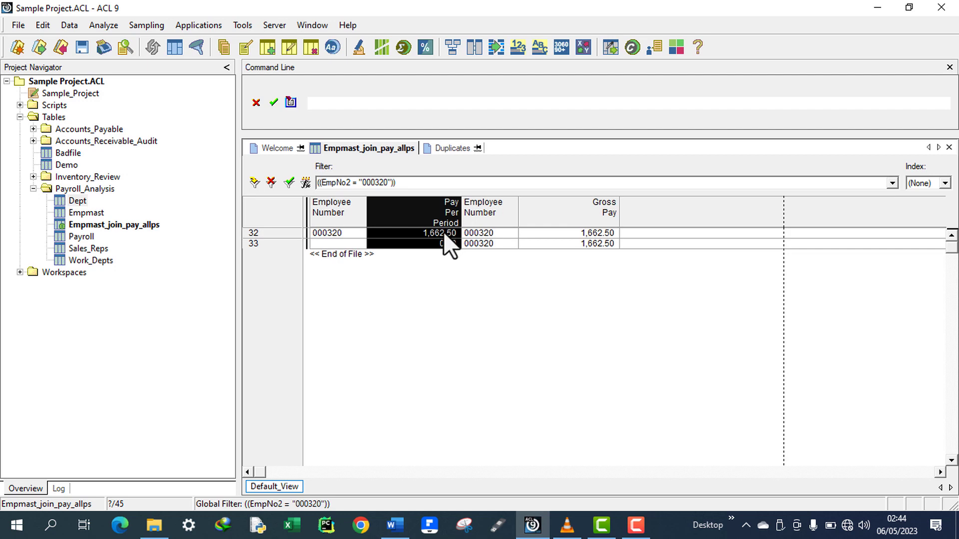
{"action": "left_click", "coordinate": [443, 233]}
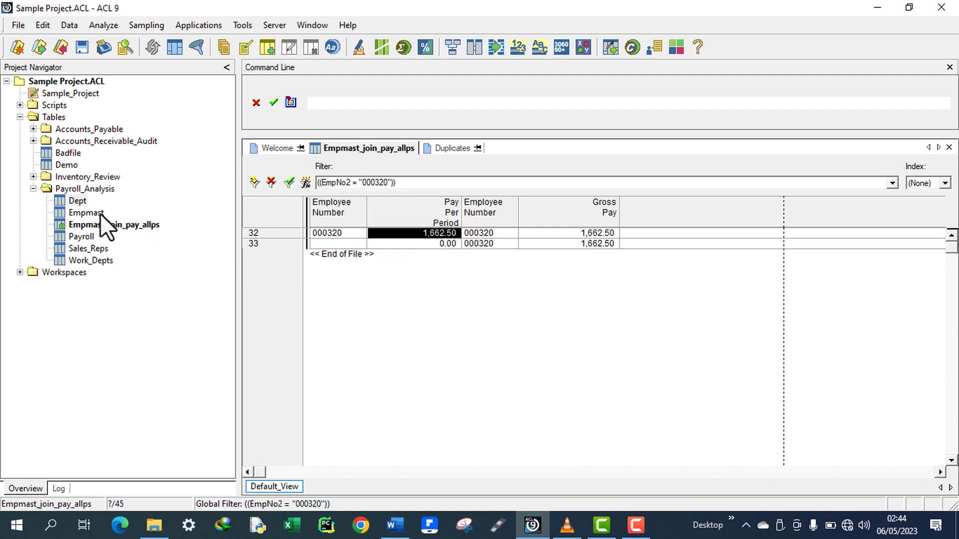
Compare the Pay Per Period and Gross Pay values across both records of employee 000320 in the filtered joined table.
{"action": "left_click", "coordinate": [490, 210]}
{"action": "left_click", "coordinate": [585, 217]}
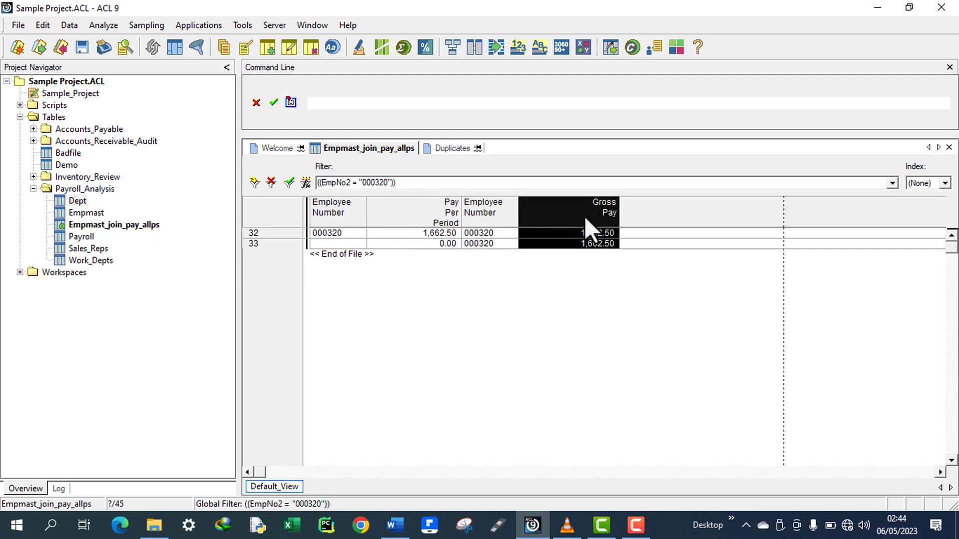
{"action": "left_click", "coordinate": [499, 217]}
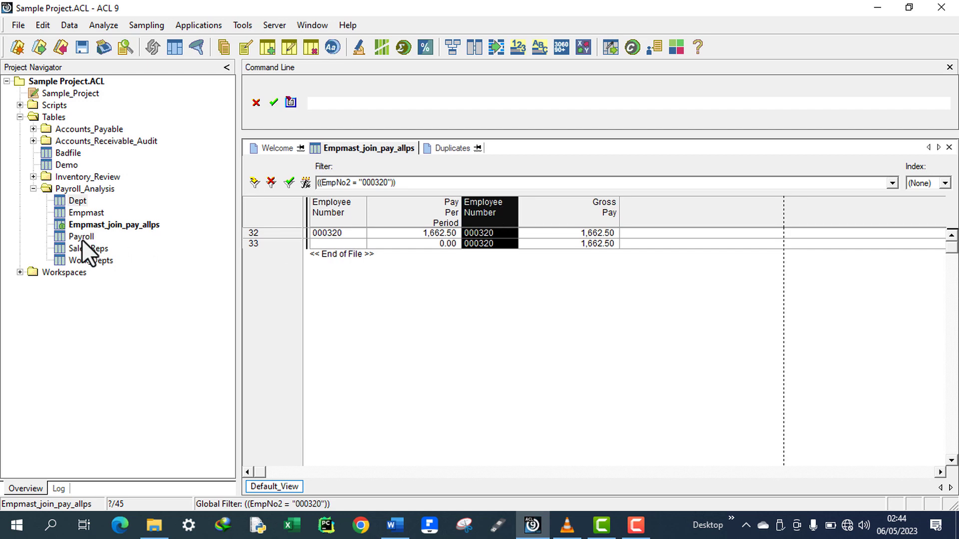
{"action": "left_click", "coordinate": [495, 233]}
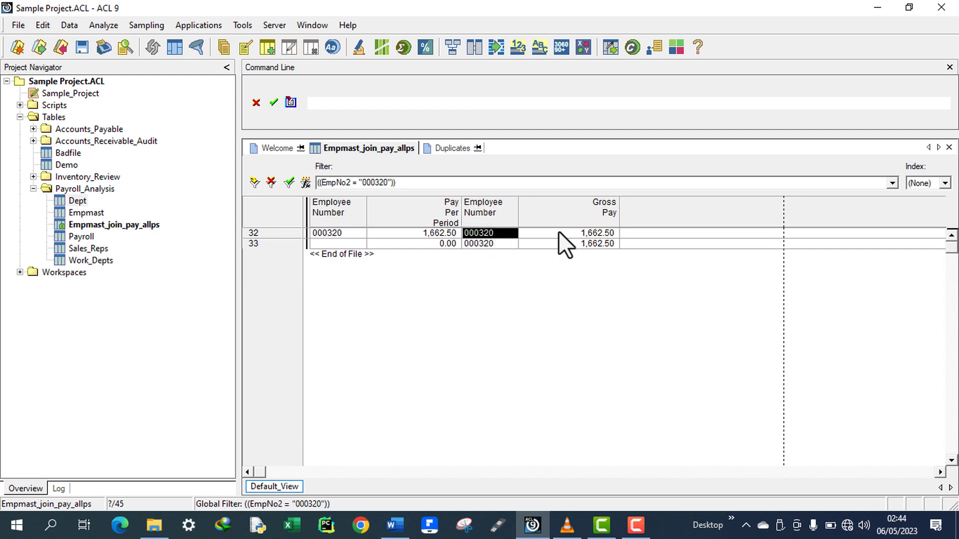
{"action": "left_click", "coordinate": [603, 233]}
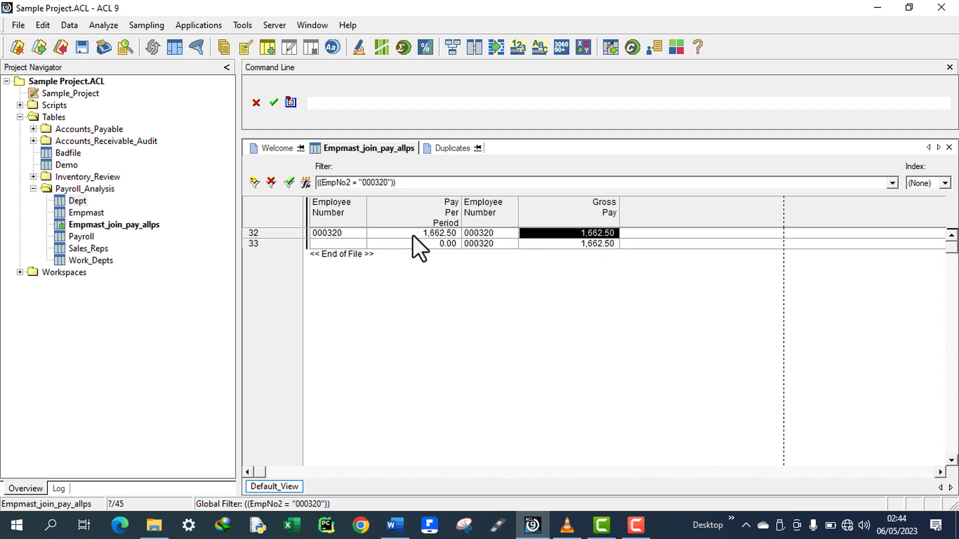
{"action": "left_click", "coordinate": [431, 234]}
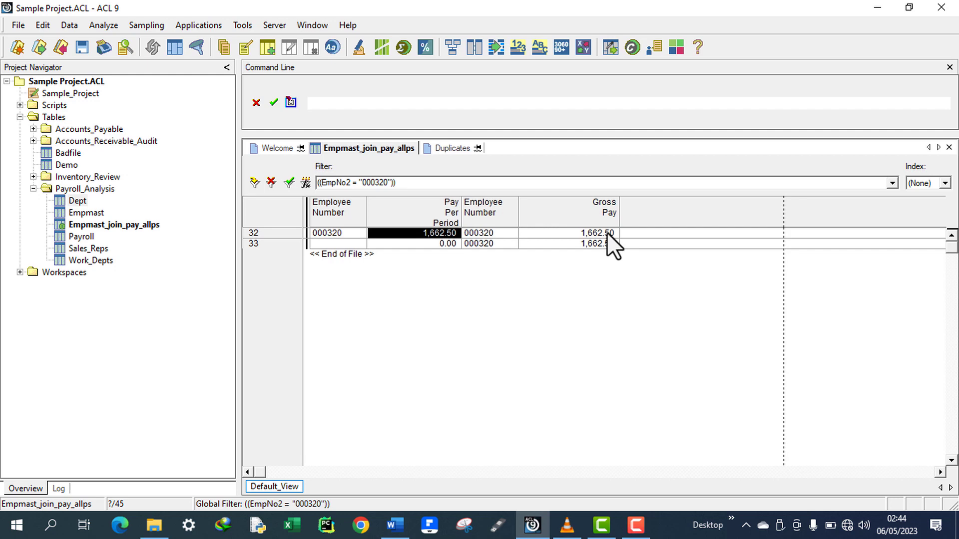
{"action": "left_click", "coordinate": [607, 233]}
{"action": "left_click", "coordinate": [430, 233]}
{"action": "left_click", "coordinate": [494, 242]}
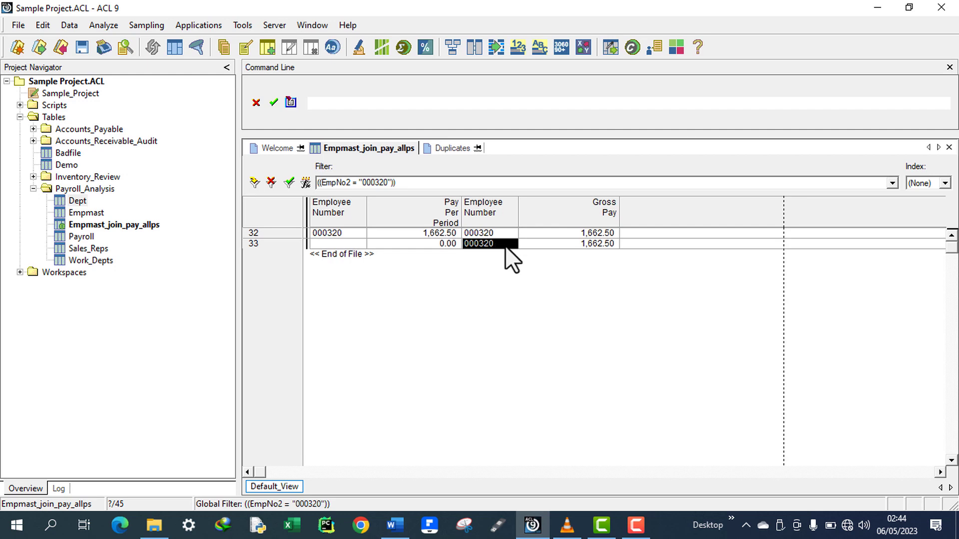
{"action": "left_click", "coordinate": [613, 243]}
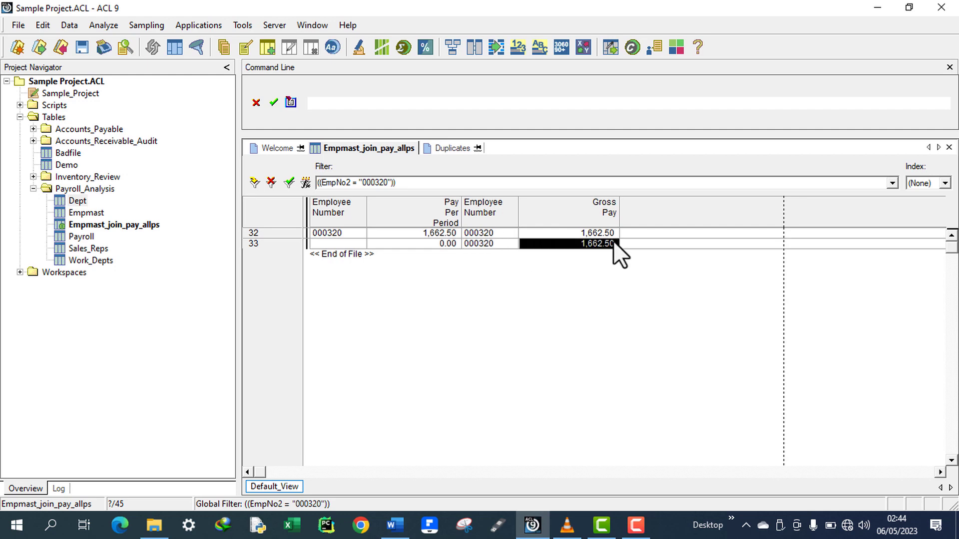
{"action": "left_click", "coordinate": [488, 231]}
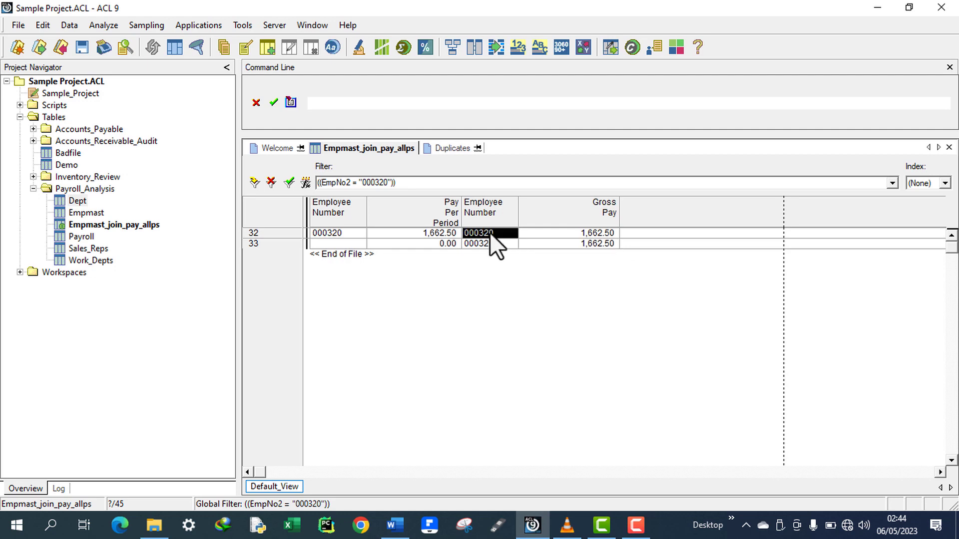
{"action": "left_click", "coordinate": [591, 233]}
{"action": "left_click", "coordinate": [446, 245]}
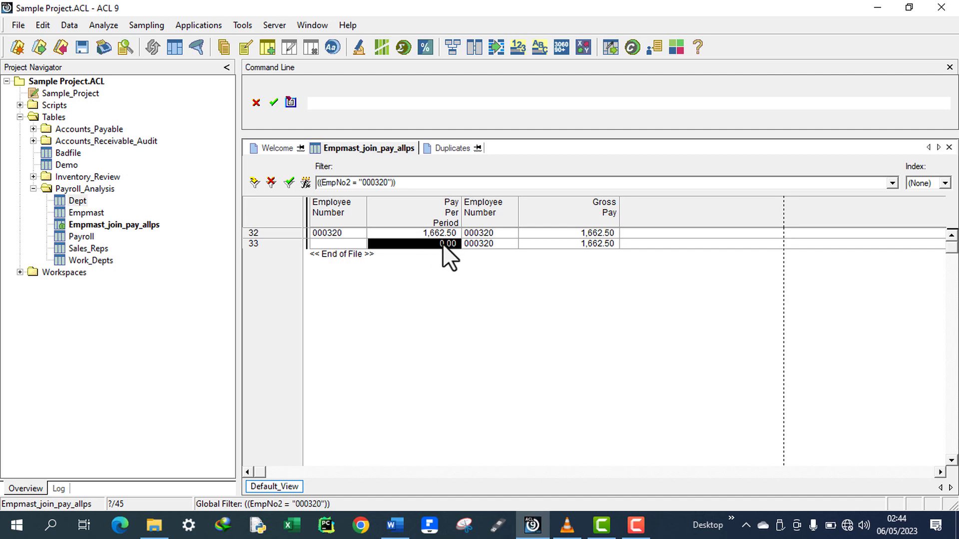
{"action": "left_click", "coordinate": [493, 246]}
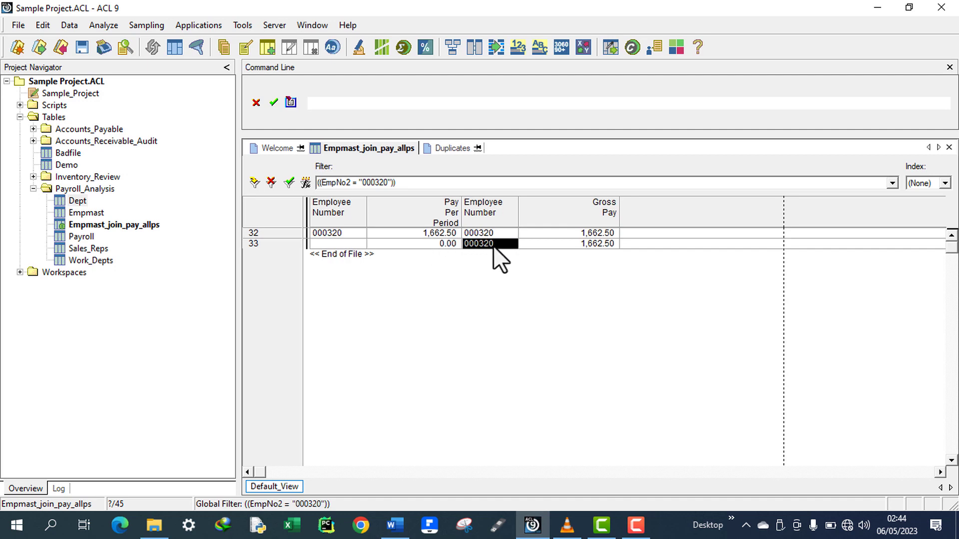
Switch to the task document and read task 3 about employees paid more than one time.
{"action": "left_click", "coordinate": [395, 524]}
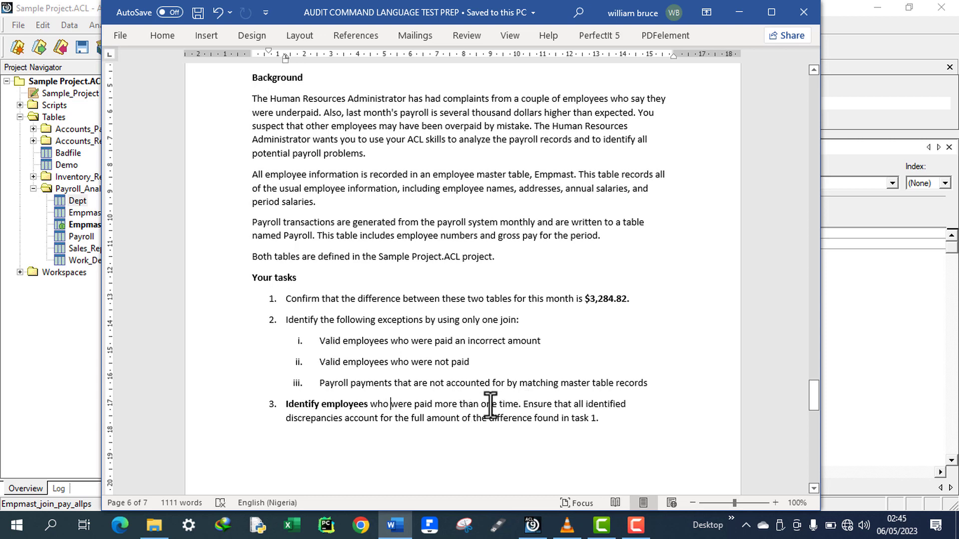
{"action": "left_click_drag", "start_coordinate": [490, 402], "coordinate": [287, 405]}
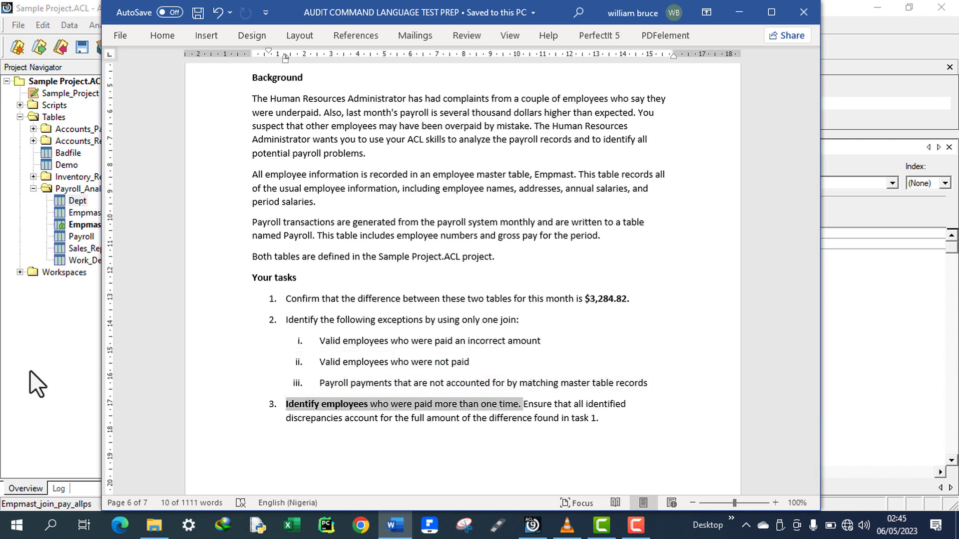
{"action": "left_click", "coordinate": [29, 370]}
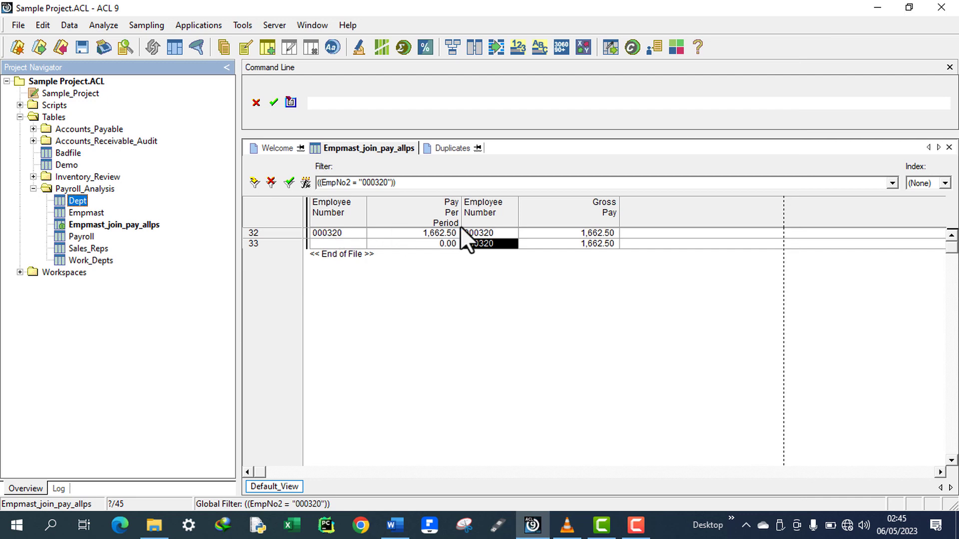
Recheck the employee number, Gross Pay and Pay Per Period cells of the two 000320 records.
{"action": "left_click", "coordinate": [490, 233]}
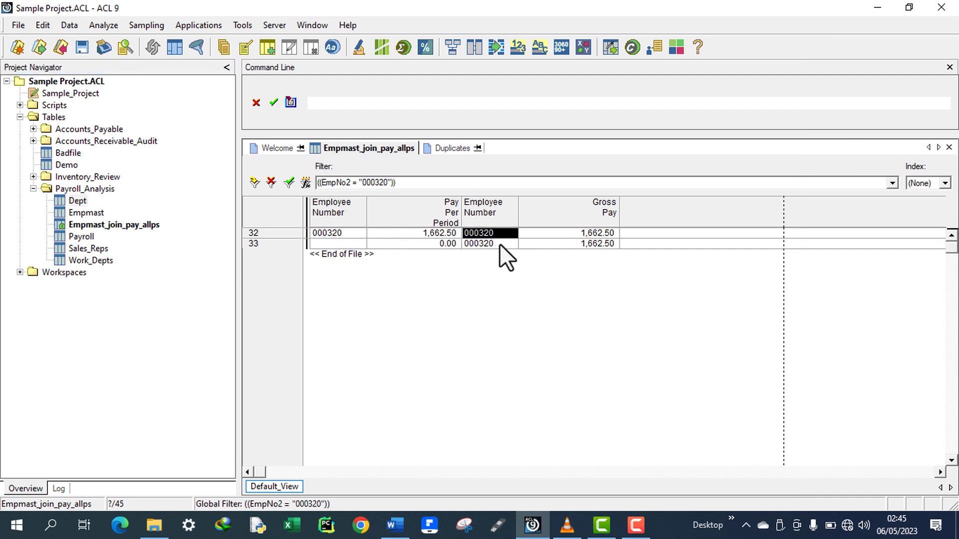
{"action": "left_click", "coordinate": [607, 233]}
{"action": "left_click", "coordinate": [607, 240]}
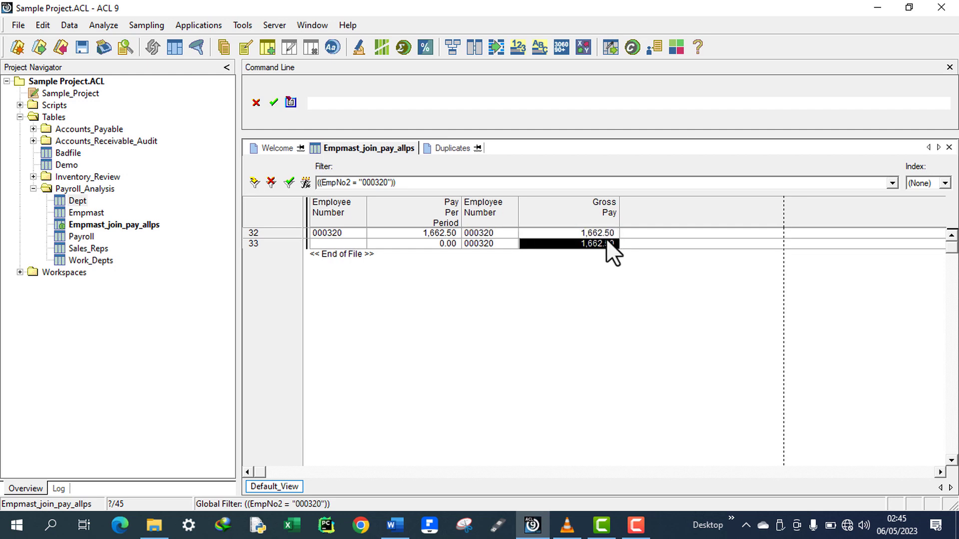
{"action": "left_click", "coordinate": [489, 243]}
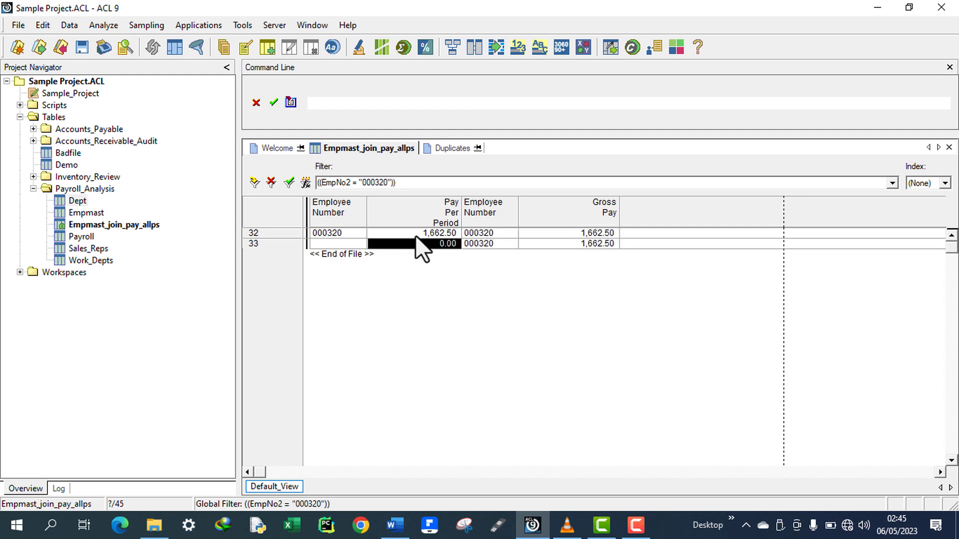
{"action": "left_click", "coordinate": [415, 235]}
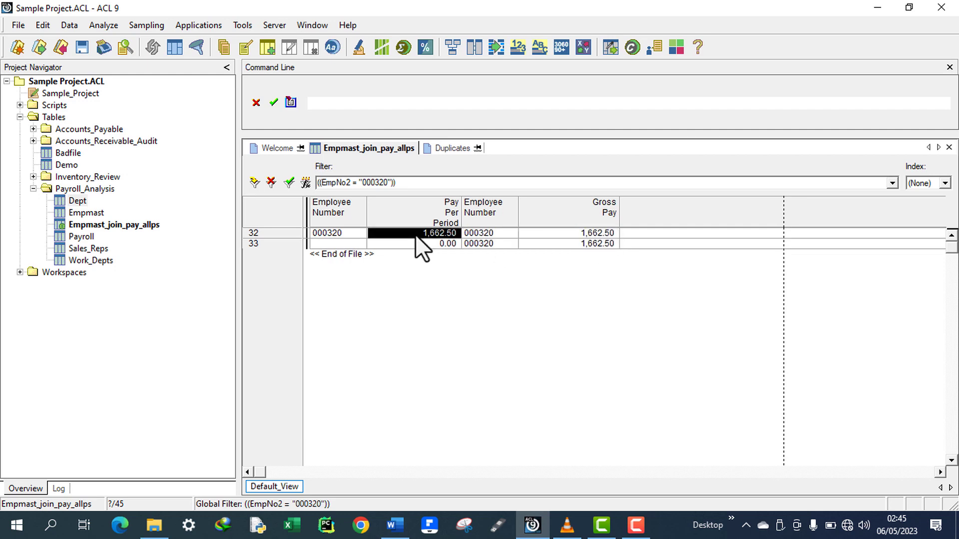
Review the task document's instruction to reconcile all discrepancies with the $3,284.82 difference from task 1.
{"action": "left_click", "coordinate": [394, 525]}
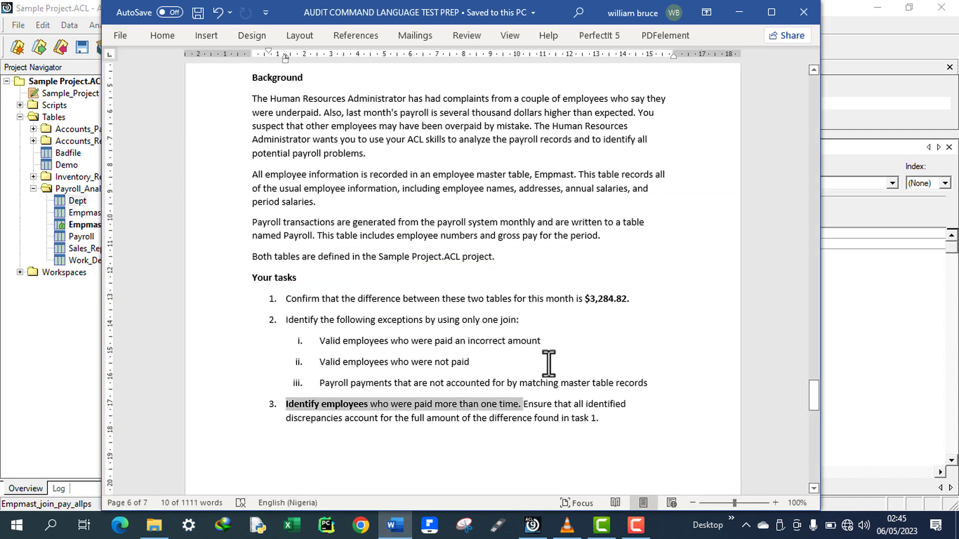
{"action": "left_click", "coordinate": [523, 406]}
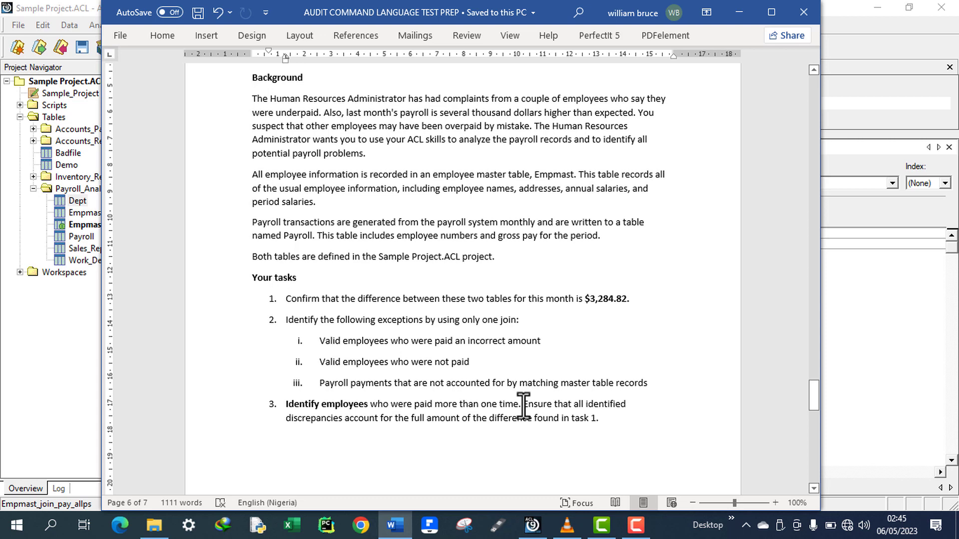
{"action": "left_click_drag", "start_coordinate": [522, 406], "coordinate": [625, 428]}
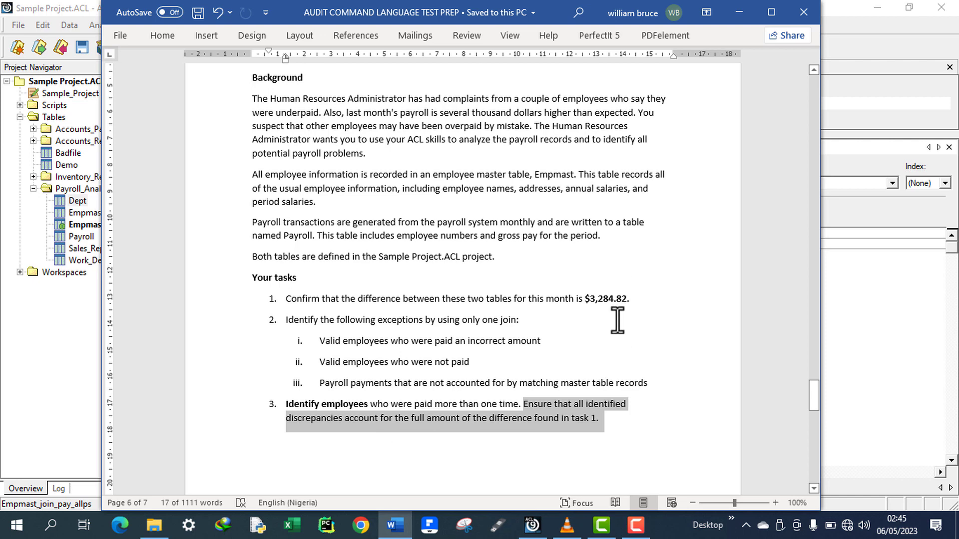
{"action": "left_click_drag", "start_coordinate": [631, 302], "coordinate": [589, 301]}
{"action": "left_click", "coordinate": [601, 422]}
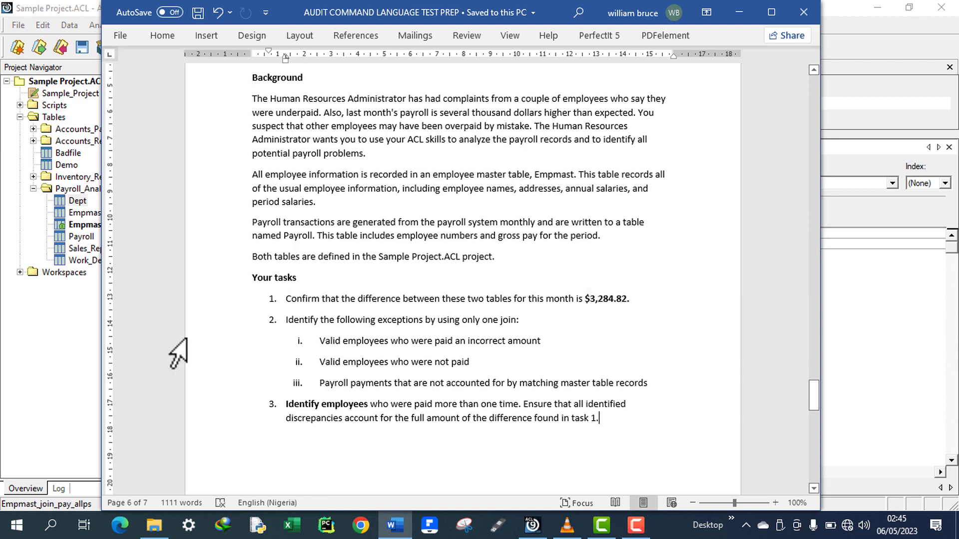
{"action": "left_click", "coordinate": [63, 361]}
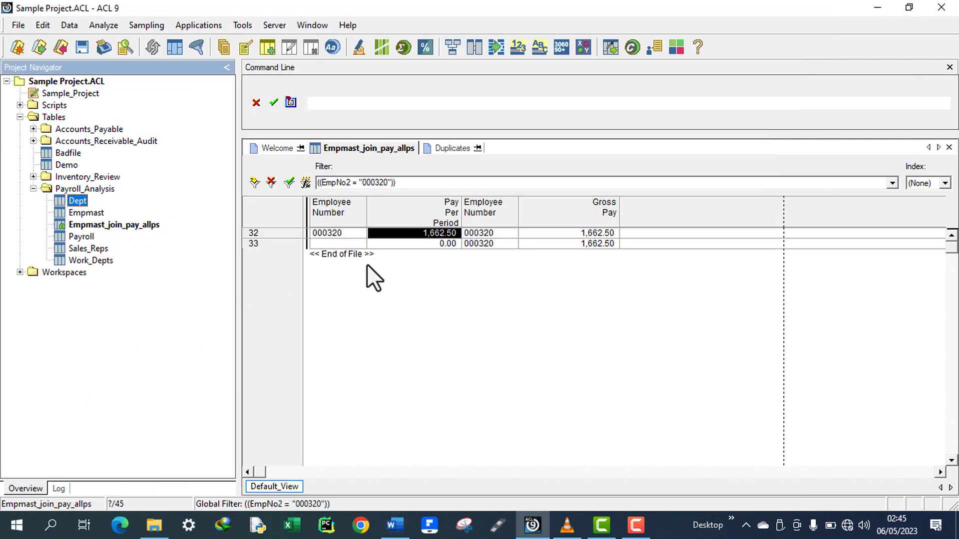
Remove the 000320 filter from the joined table to show all records.
{"action": "left_click", "coordinate": [270, 182]}
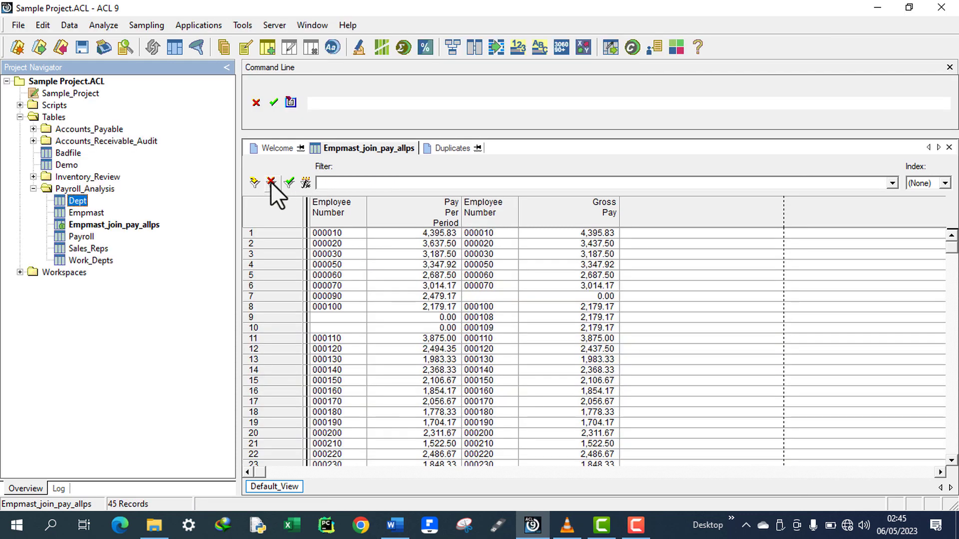
{"action": "left_click", "coordinate": [112, 226]}
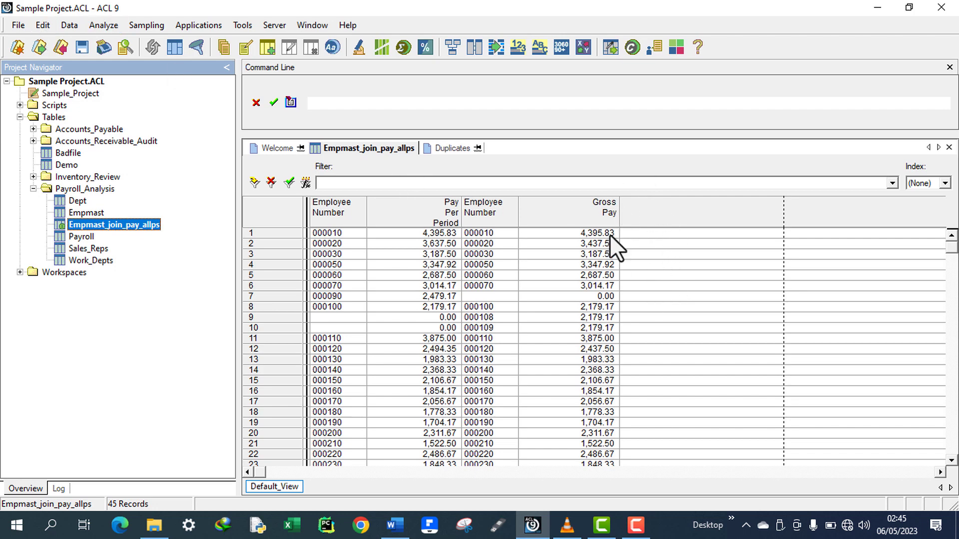
Open the joined table's layout and add a new computed field named Field difference.
{"action": "left_click", "coordinate": [49, 26]}
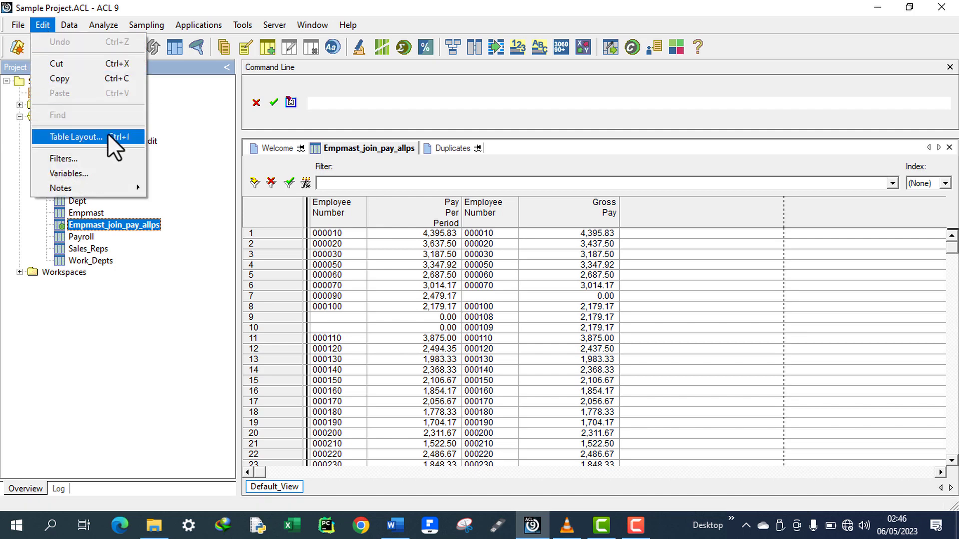
{"action": "left_click", "coordinate": [75, 137]}
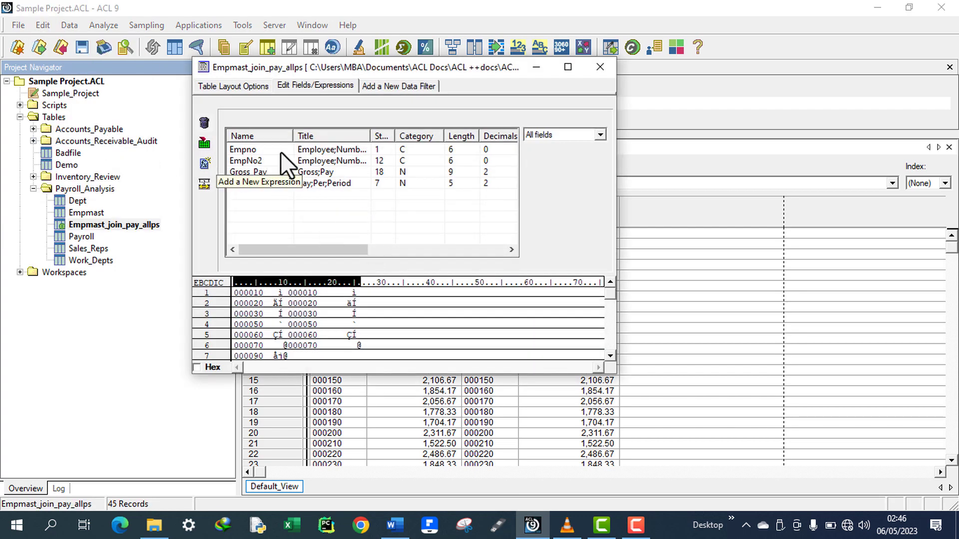
{"action": "left_click", "coordinate": [247, 170]}
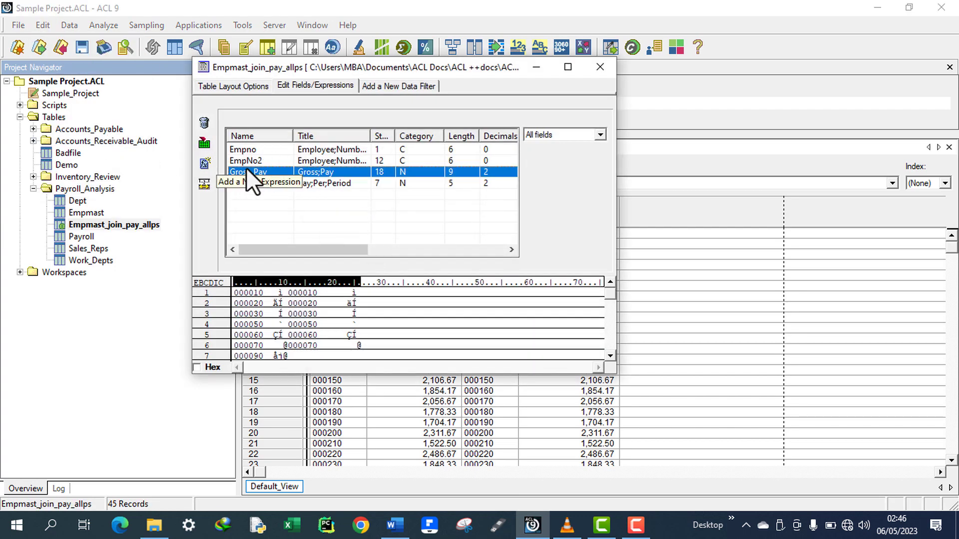
{"action": "left_click", "coordinate": [246, 198]}
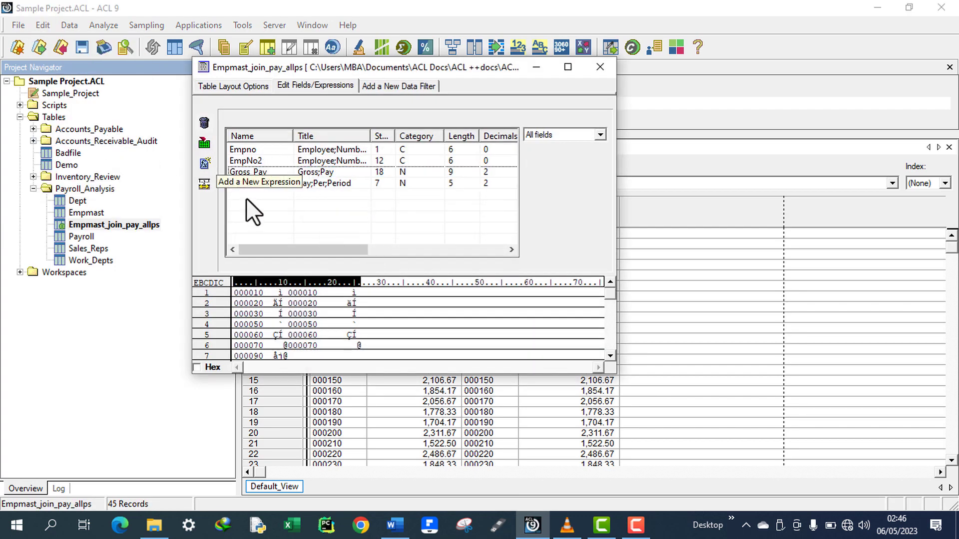
{"action": "left_click", "coordinate": [209, 169]}
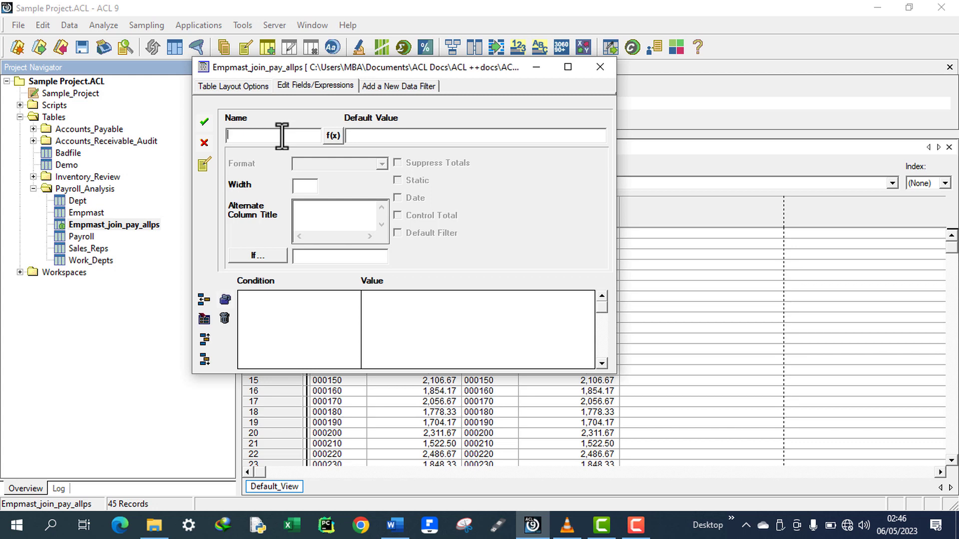
{"action": "type", "text": "Field difference"}
Reread the reconciliation requirement for task 3 in the task document.
{"action": "left_click", "coordinate": [395, 525]}
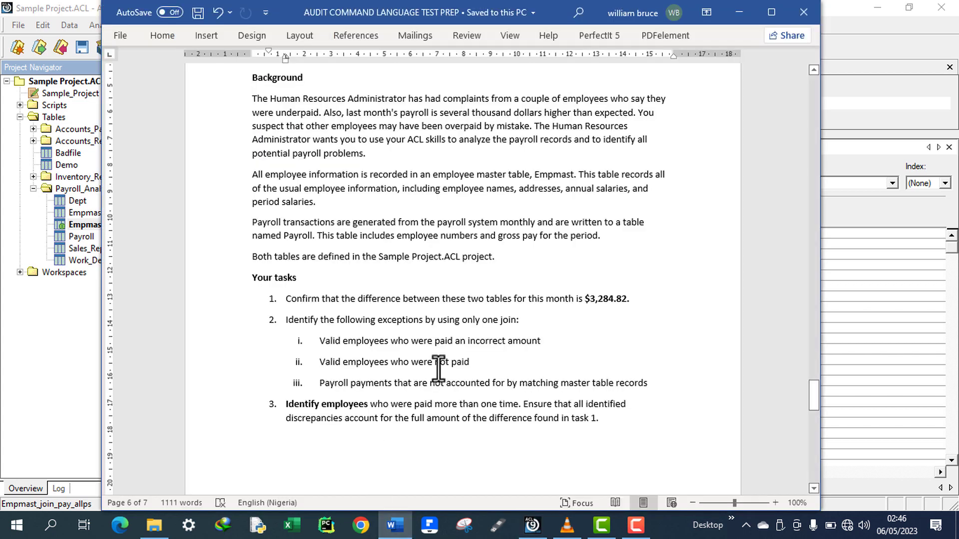
{"action": "left_click_drag", "start_coordinate": [523, 404], "coordinate": [616, 429]}
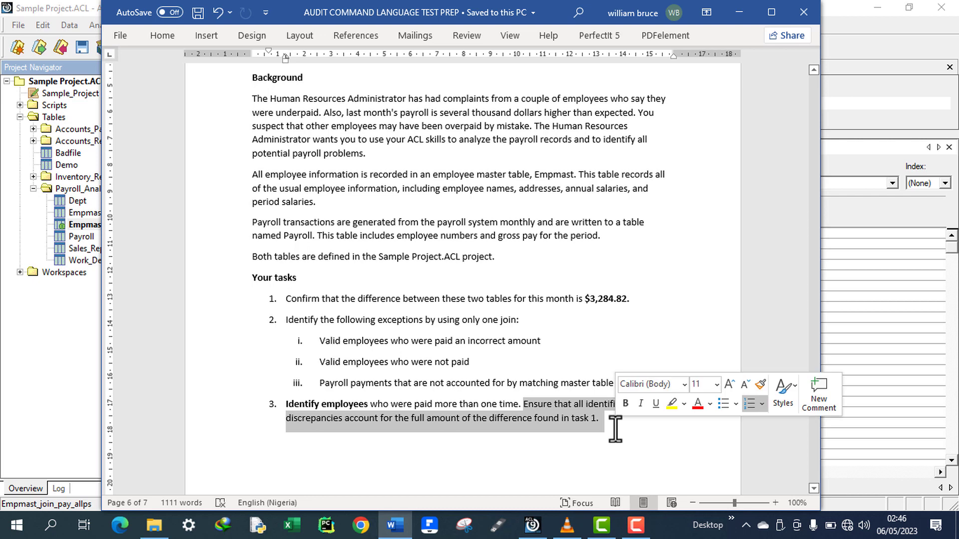
{"action": "left_click", "coordinate": [455, 422]}
{"action": "left_click", "coordinate": [559, 421]}
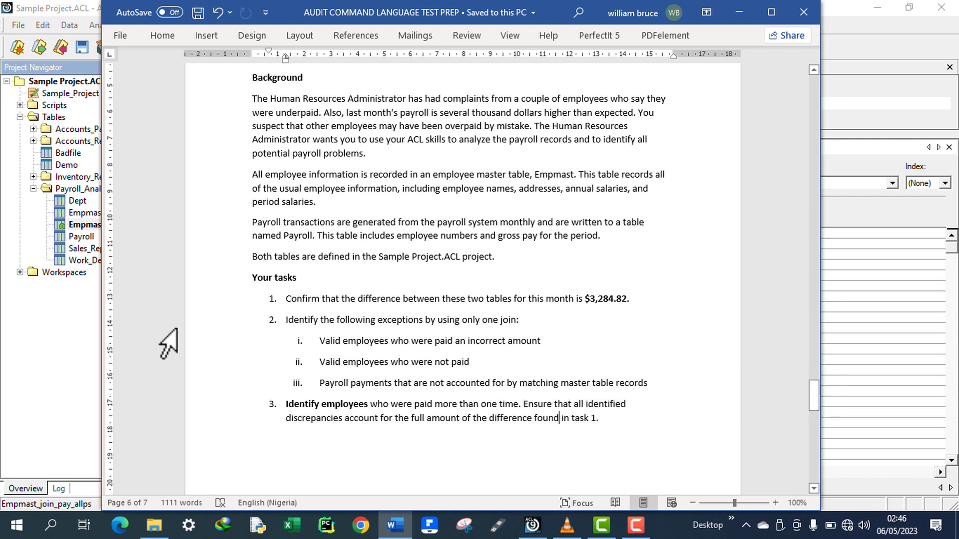
{"action": "left_click", "coordinate": [33, 369]}
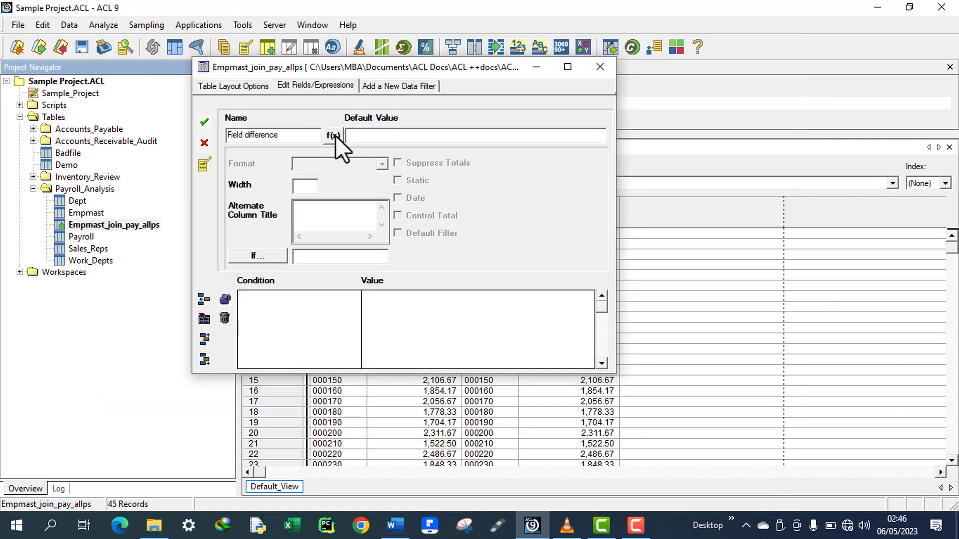
{"action": "left_click", "coordinate": [363, 136]}
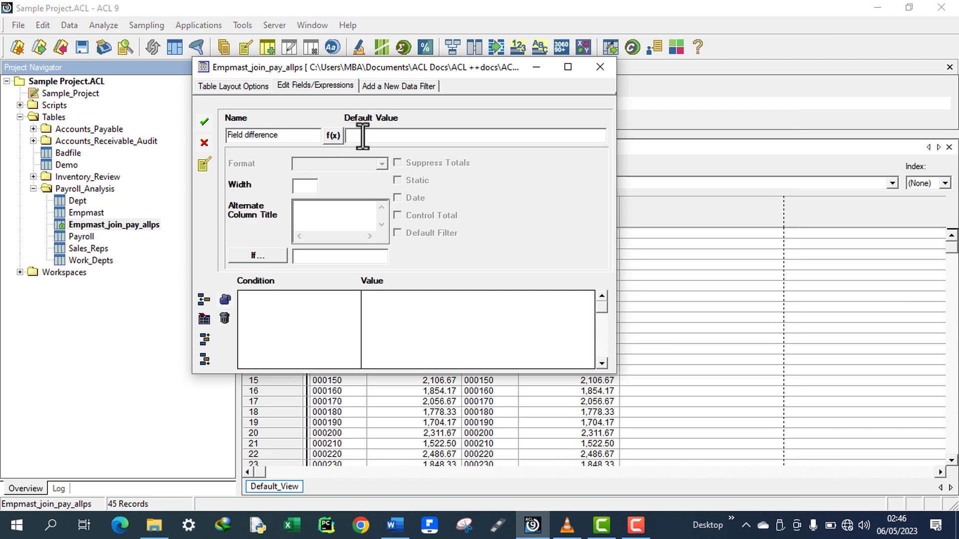
{"action": "type", "text": "gro"}
{"action": "key", "text": "BackSpace"}
{"action": "key", "text": "BackSpace"}
{"action": "key", "text": "BackSpace"}
{"action": "key", "text": "BackSpace"}
Open the expression builder for the Field difference default value.
{"action": "left_click", "coordinate": [332, 136]}
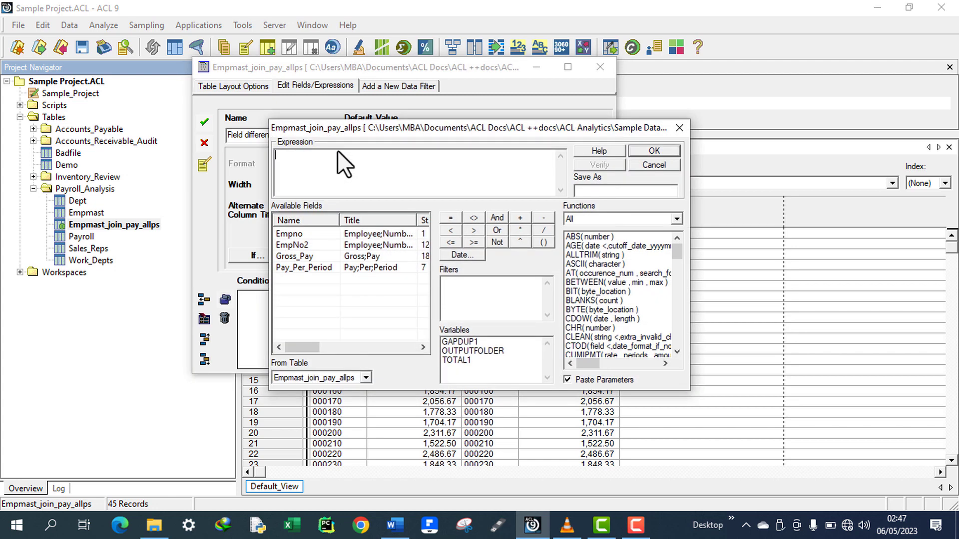
Build the default value expression Gross_Pay - Pay_Per_Period for Field difference, verify it and accept it.
{"action": "double_click", "coordinate": [306, 256]}
{"action": "left_click", "coordinate": [546, 218]}
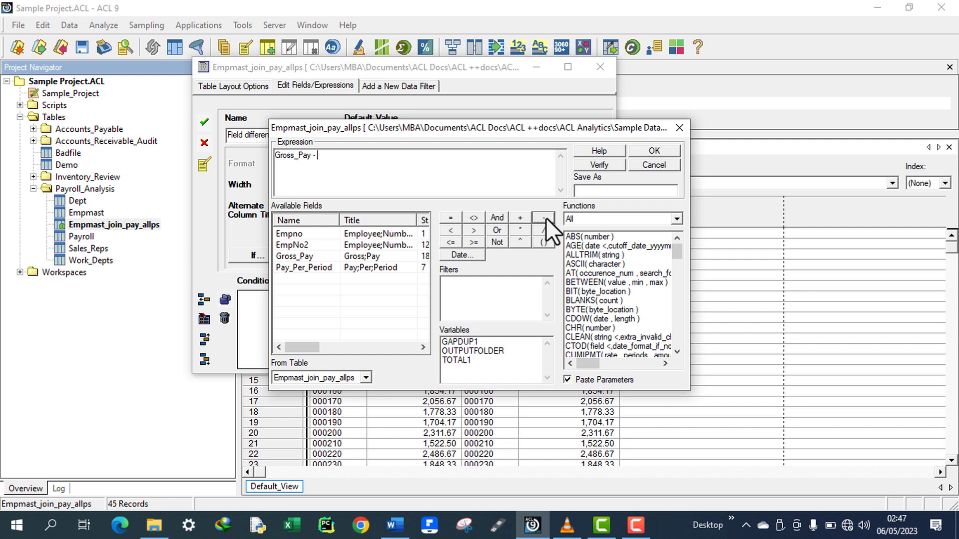
{"action": "double_click", "coordinate": [312, 269]}
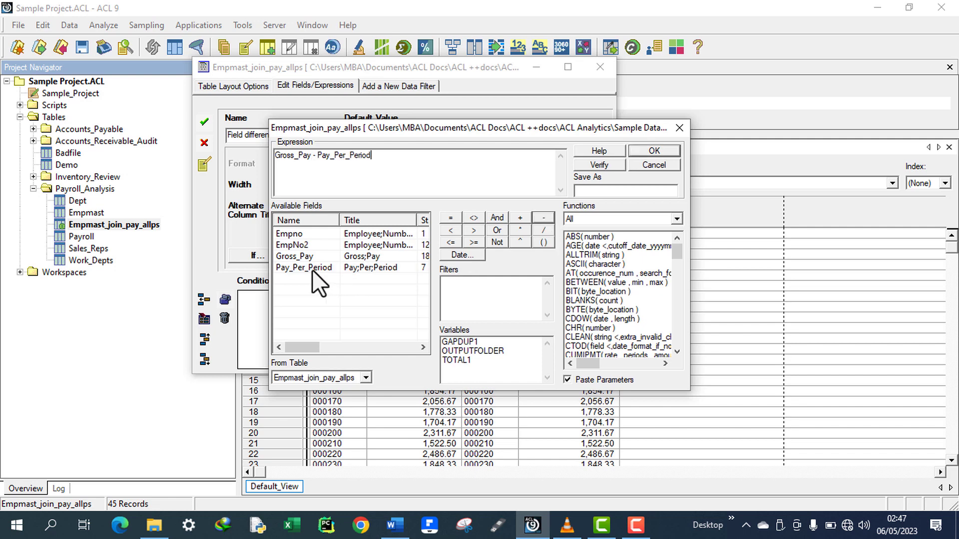
{"action": "left_click", "coordinate": [614, 164]}
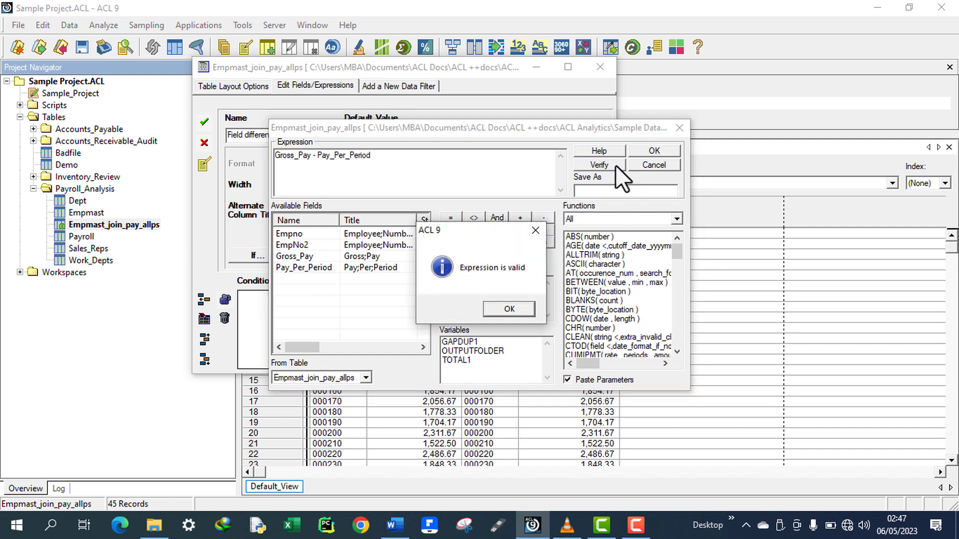
{"action": "left_click", "coordinate": [506, 309]}
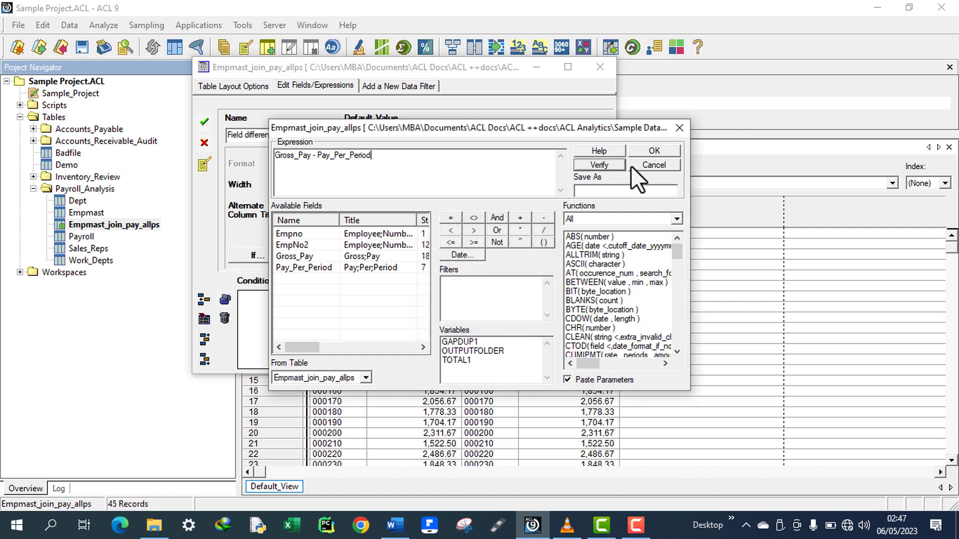
{"action": "left_click", "coordinate": [653, 152]}
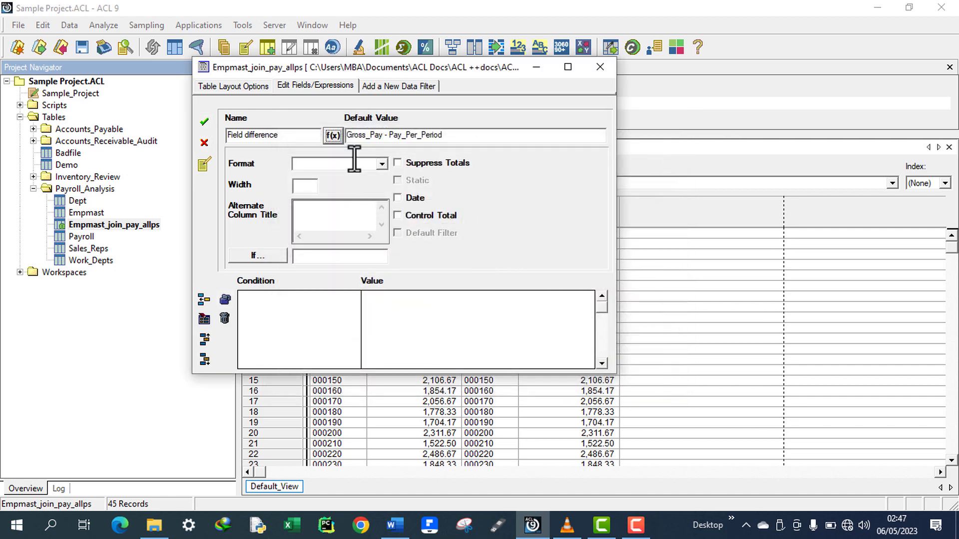
Save the new Field difference computed field and close the table layout window.
{"action": "left_click", "coordinate": [204, 123]}
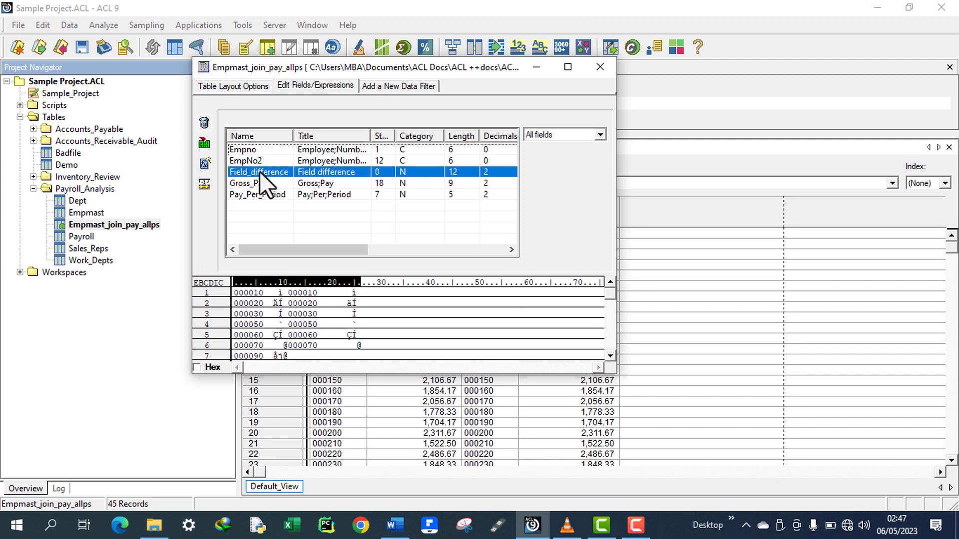
{"action": "left_click_drag", "start_coordinate": [379, 66], "coordinate": [218, 31]}
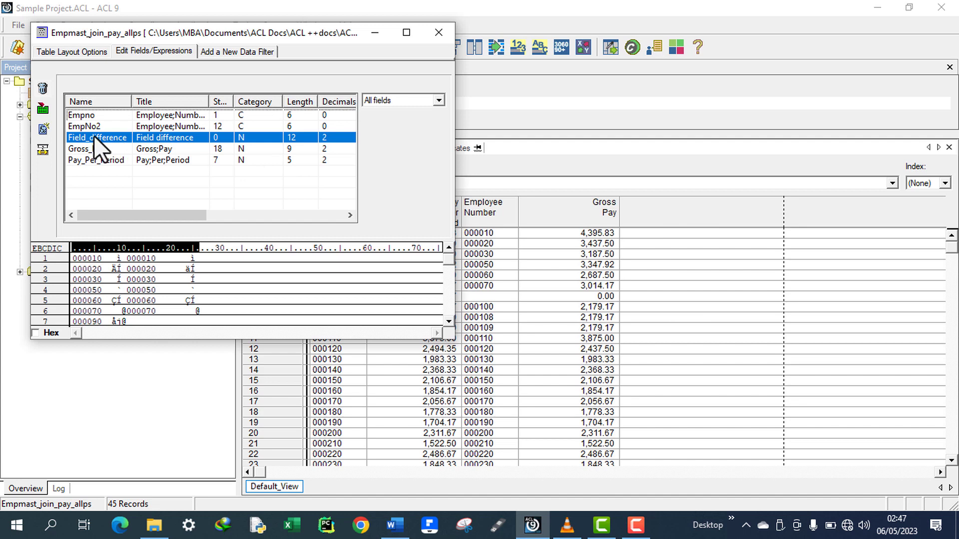
{"action": "left_click", "coordinate": [437, 34]}
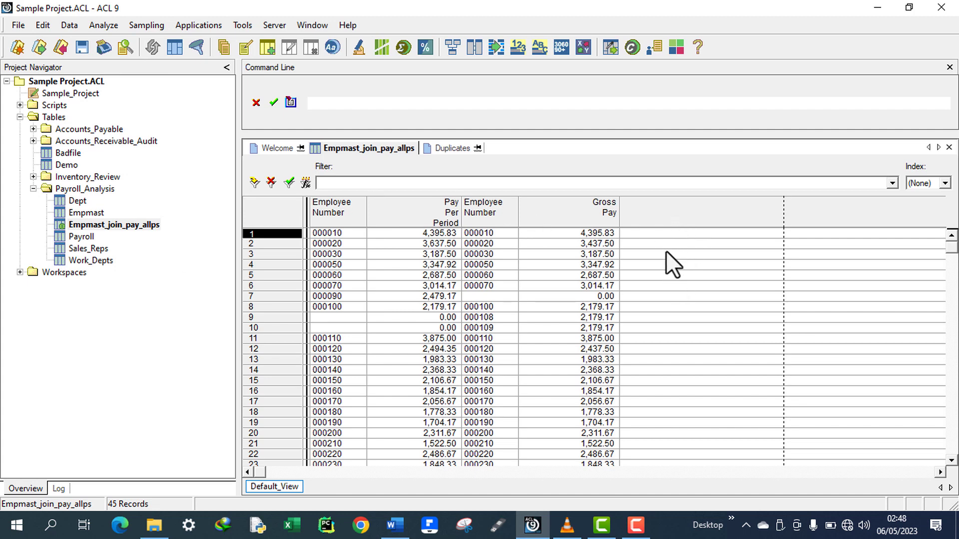
Review task 3's requirement and the $3,284.82 difference from task 1 in the task document.
{"action": "left_click", "coordinate": [395, 524]}
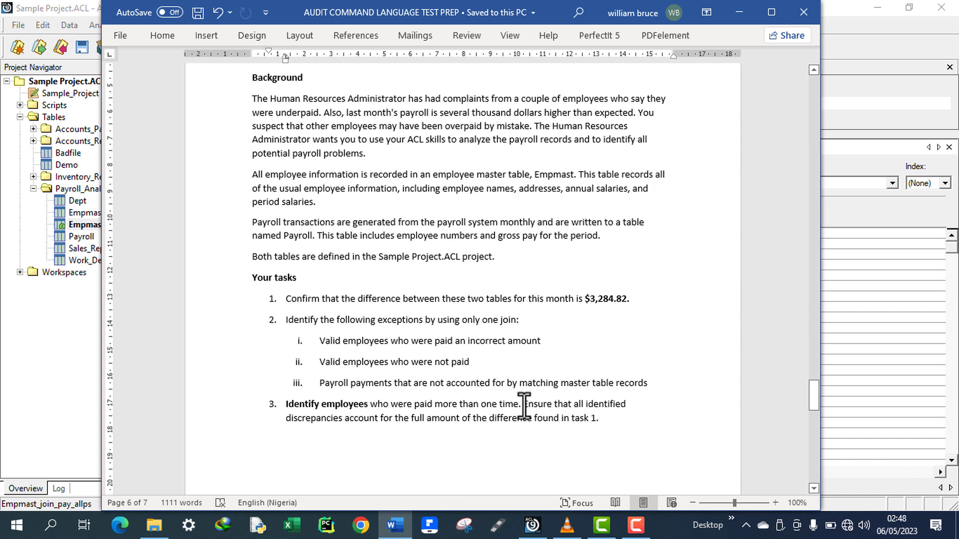
{"action": "left_click_drag", "start_coordinate": [523, 406], "coordinate": [610, 422]}
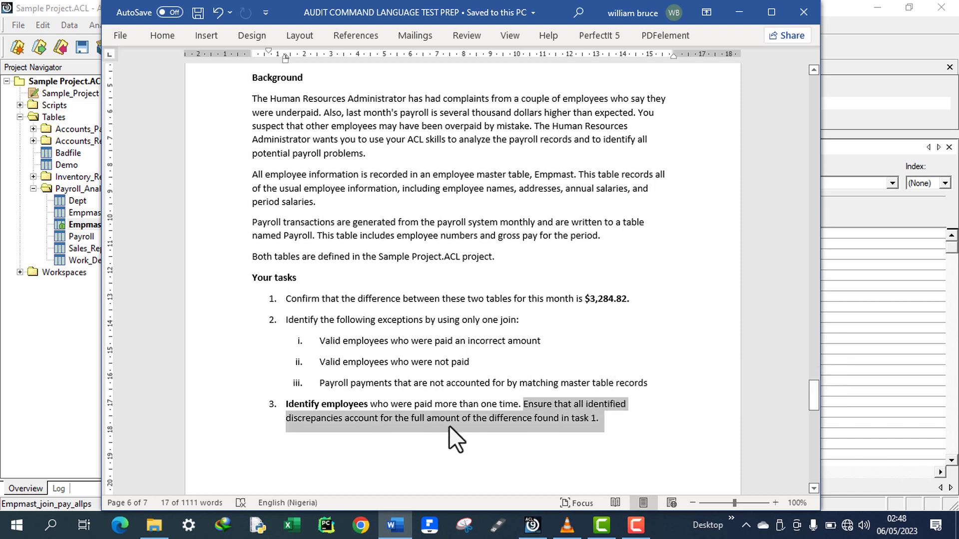
{"action": "left_click", "coordinate": [542, 421]}
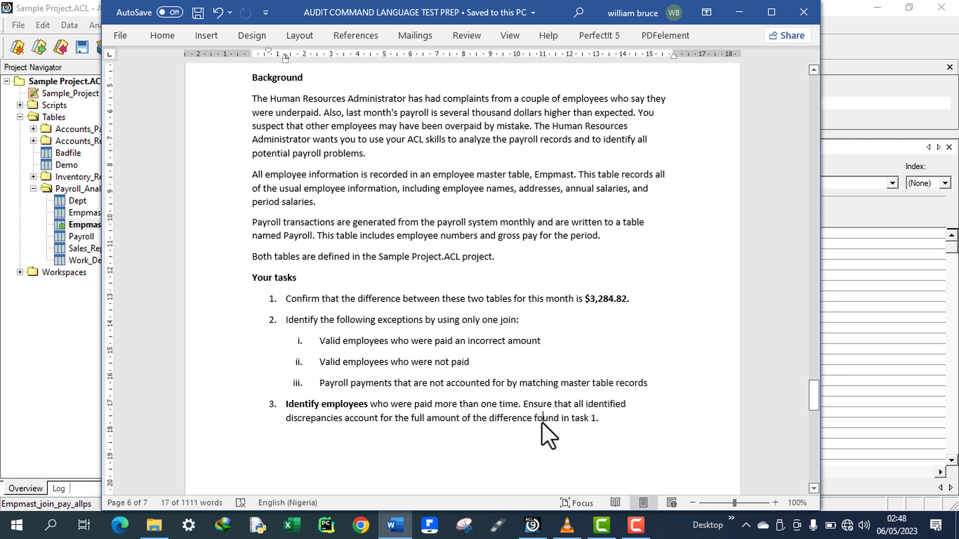
{"action": "left_click_drag", "start_coordinate": [618, 303], "coordinate": [580, 304]}
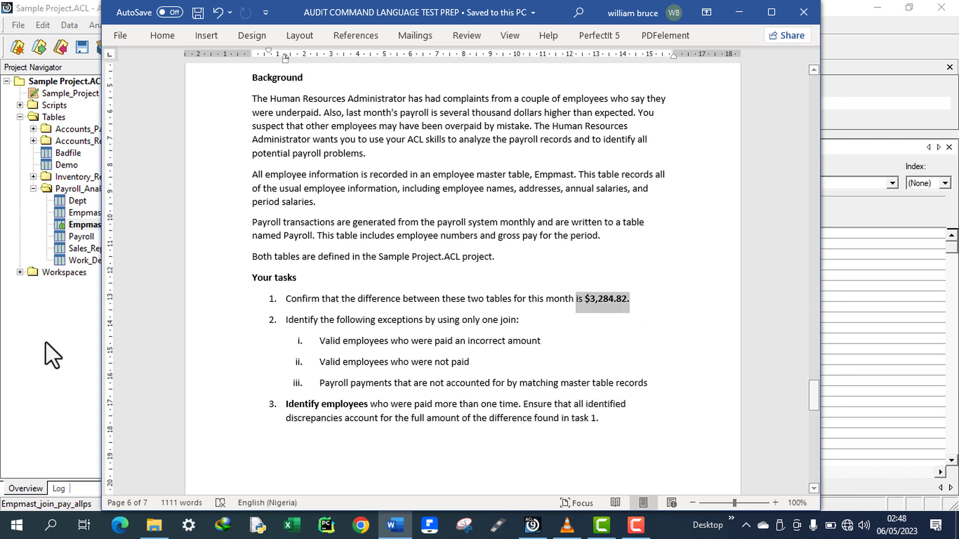
{"action": "left_click", "coordinate": [49, 365]}
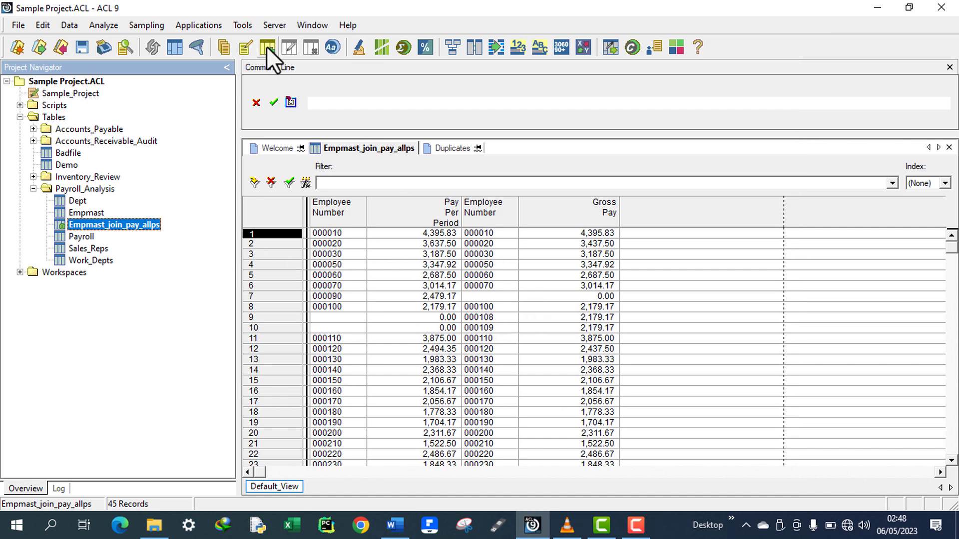
Run Total Fields on the Field_difference field of the joined table.
{"action": "left_click", "coordinate": [106, 26]}
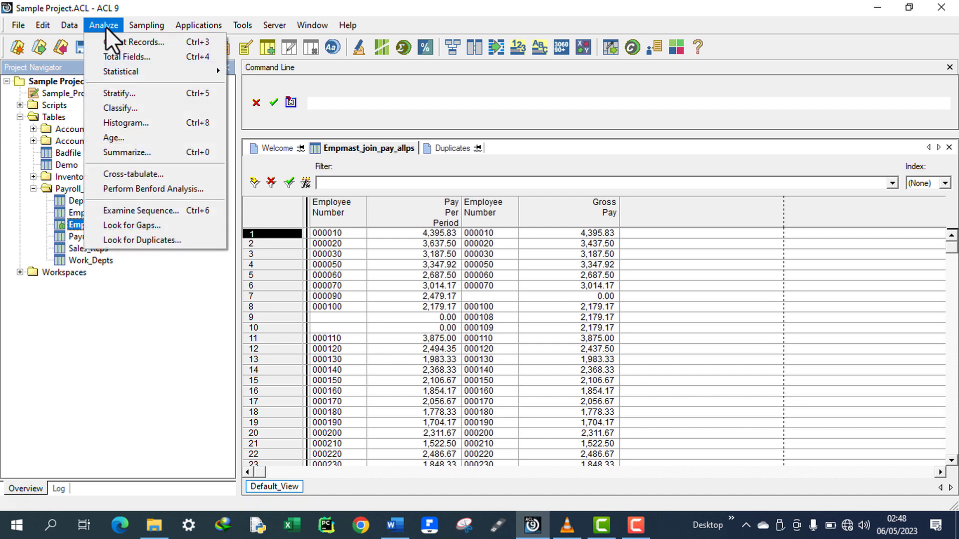
{"action": "left_click", "coordinate": [125, 56]}
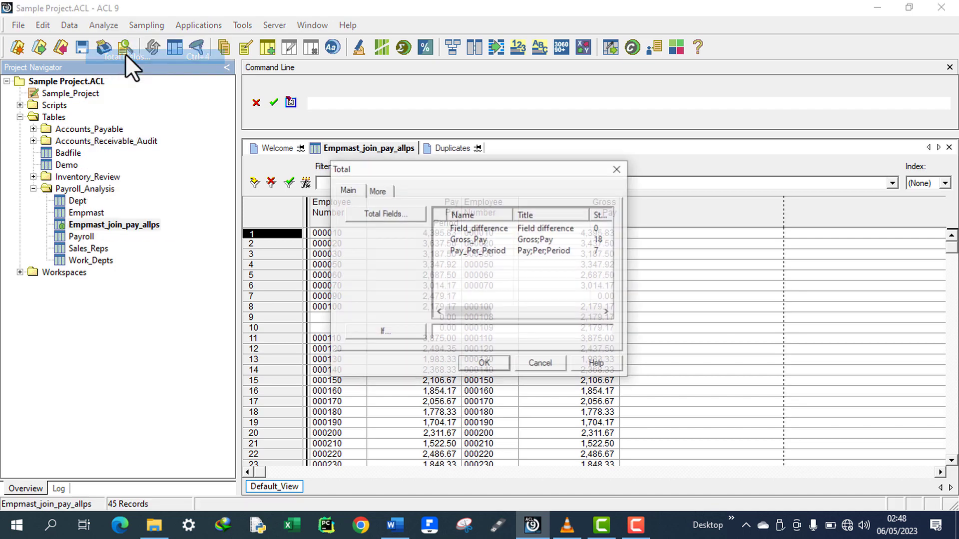
{"action": "left_click", "coordinate": [494, 229]}
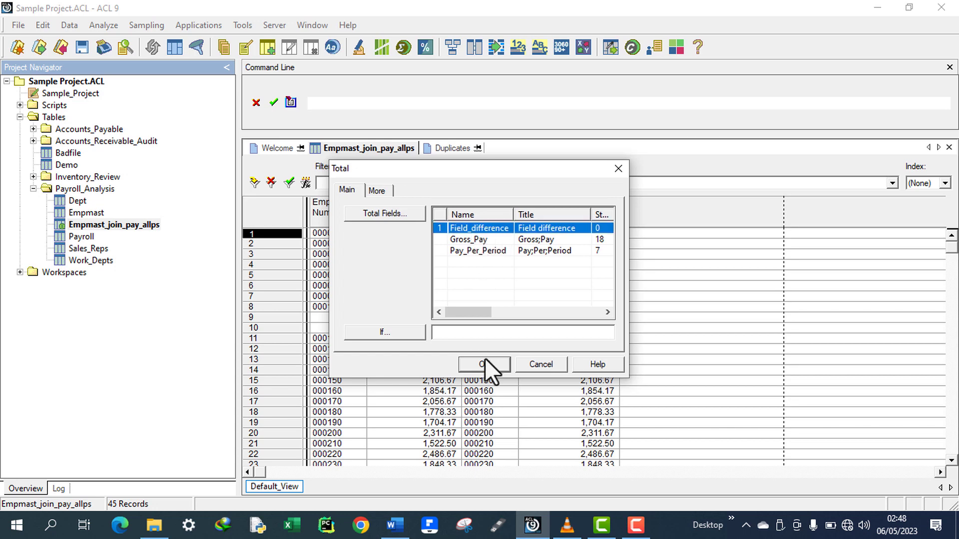
{"action": "left_click", "coordinate": [394, 213]}
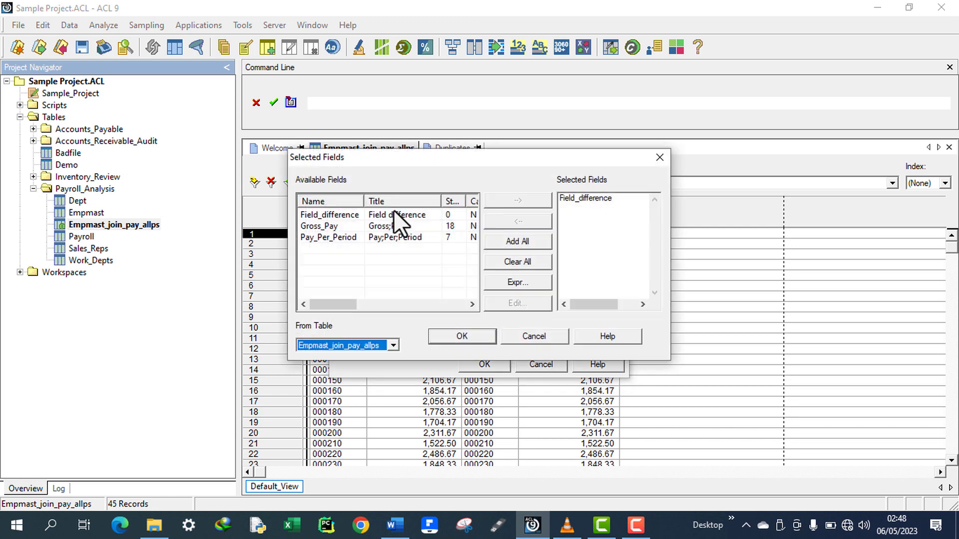
{"action": "left_click", "coordinate": [403, 215]}
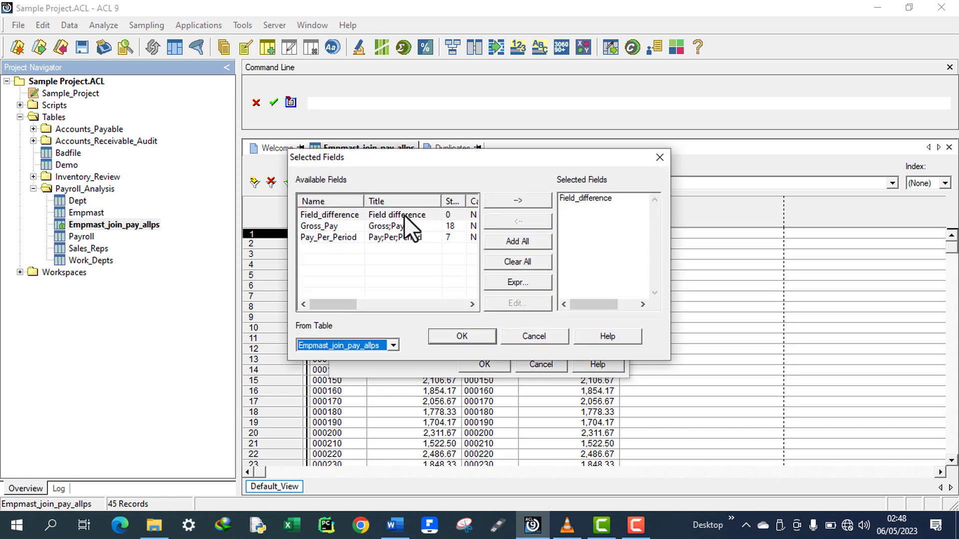
{"action": "left_click", "coordinate": [462, 336]}
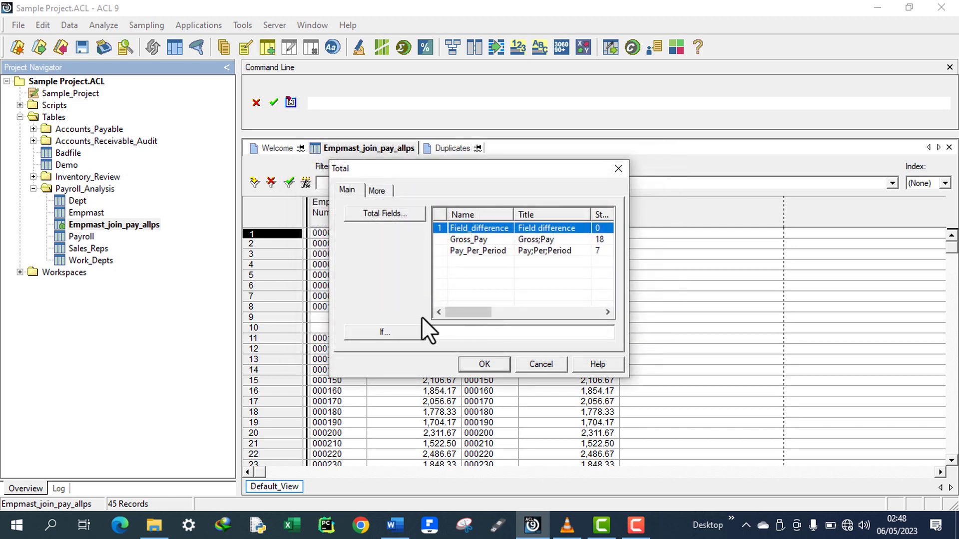
{"action": "left_click", "coordinate": [489, 362]}
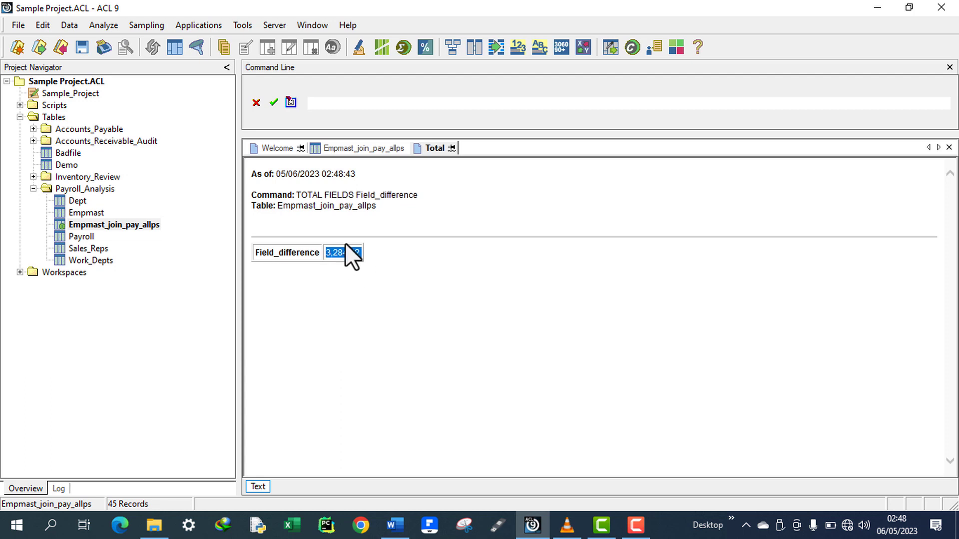
Compare the Field_difference total with the $3,284.82 difference stated in the task document.
{"action": "left_click_drag", "start_coordinate": [320, 254], "coordinate": [249, 254]}
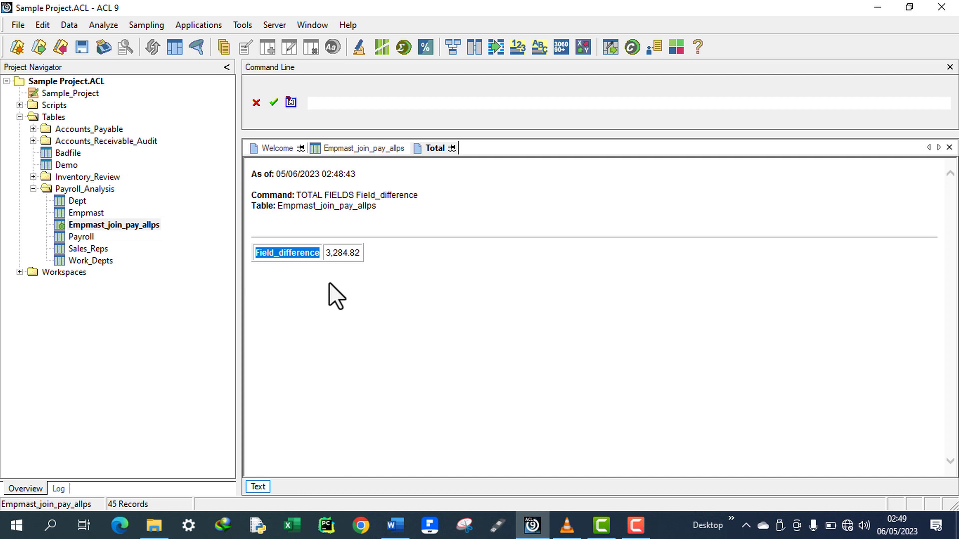
{"action": "left_click", "coordinate": [313, 254]}
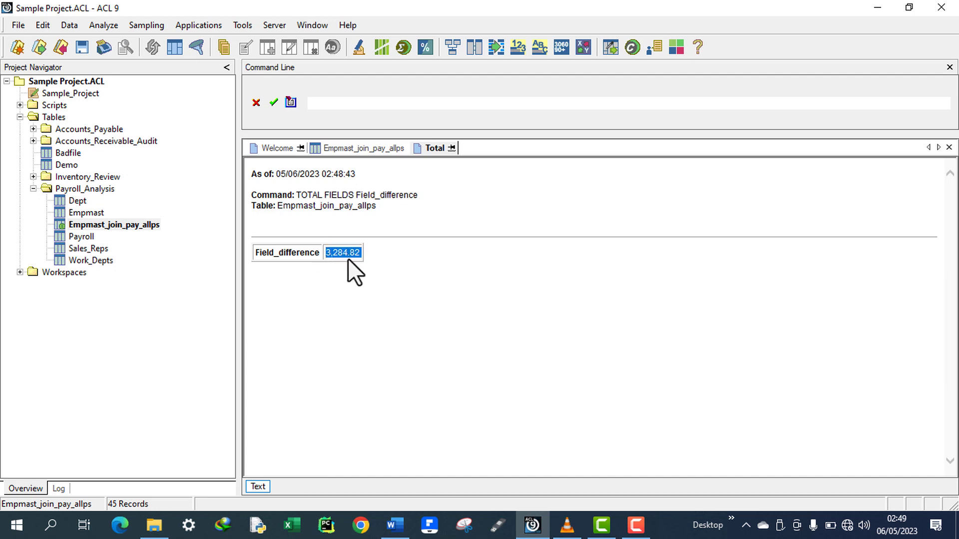
{"action": "left_click", "coordinate": [395, 526]}
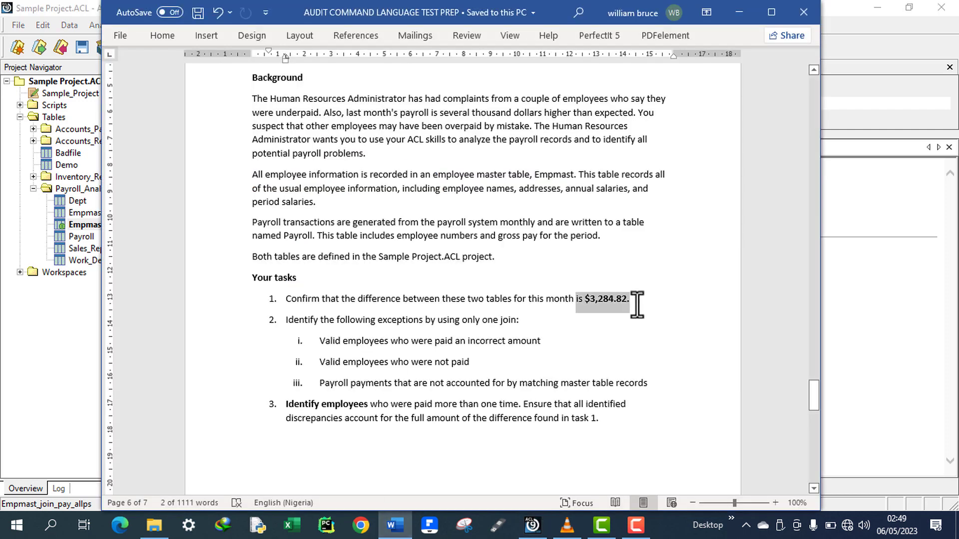
{"action": "left_click_drag", "start_coordinate": [638, 304], "coordinate": [591, 304]}
{"action": "left_click_drag", "start_coordinate": [592, 303], "coordinate": [592, 302]}
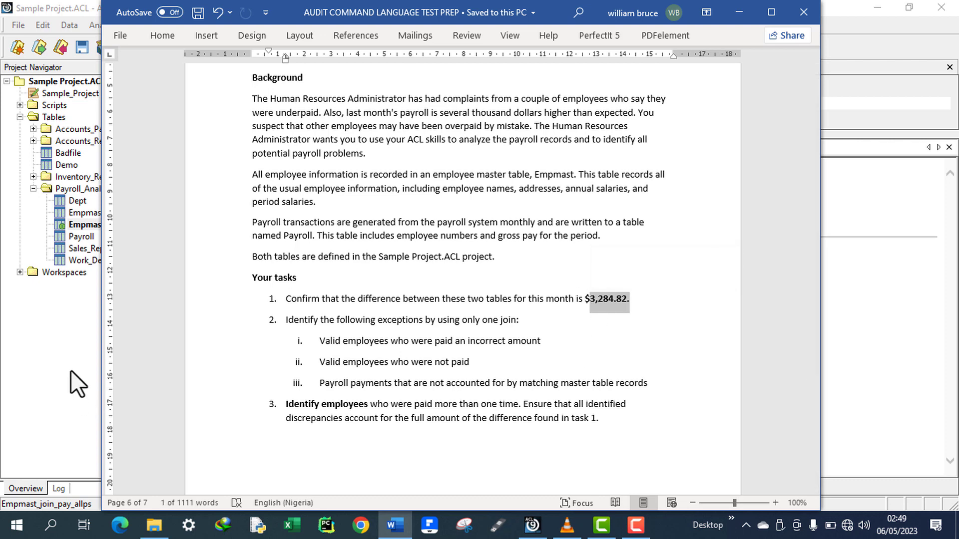
{"action": "left_click", "coordinate": [2, 333]}
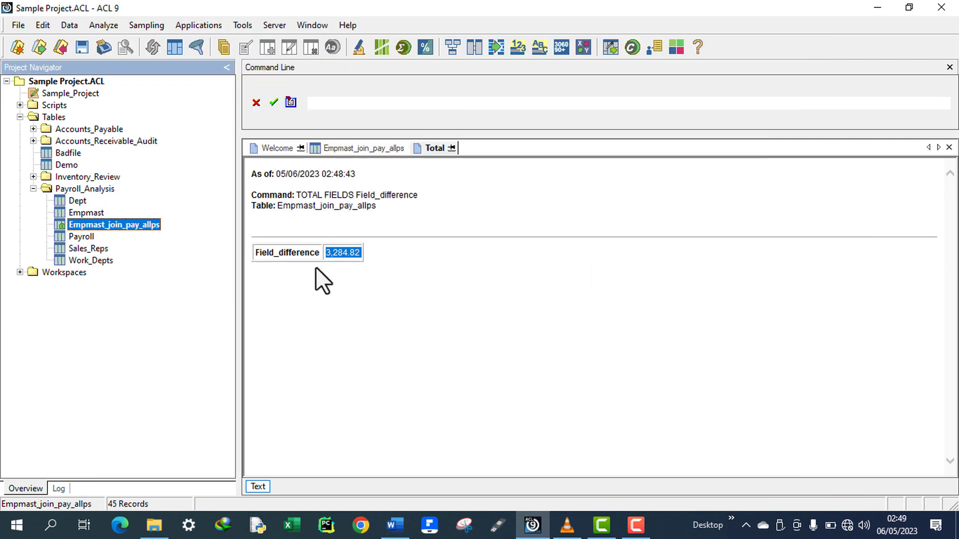
{"action": "left_click", "coordinate": [397, 247]}
{"action": "left_click_drag", "start_coordinate": [370, 257], "coordinate": [256, 251]}
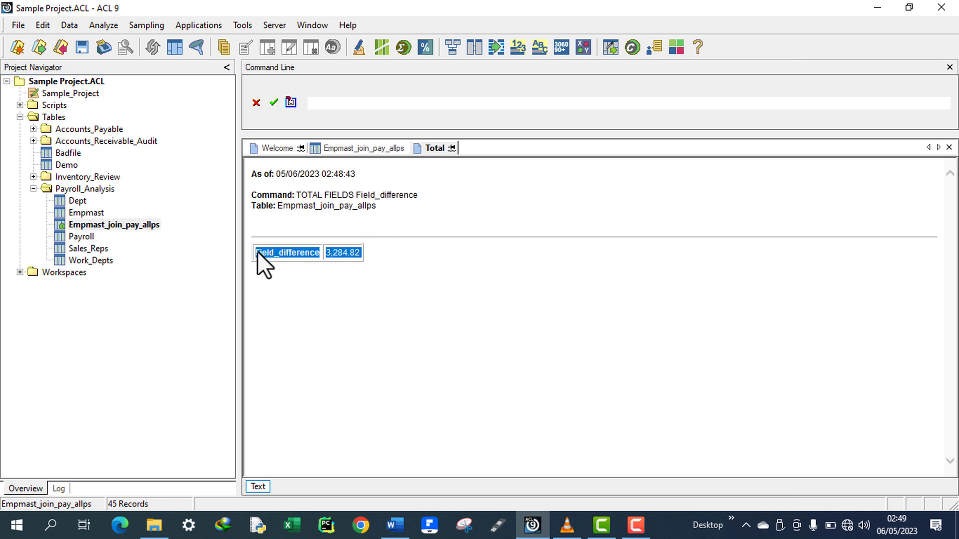
{"action": "left_click", "coordinate": [388, 242]}
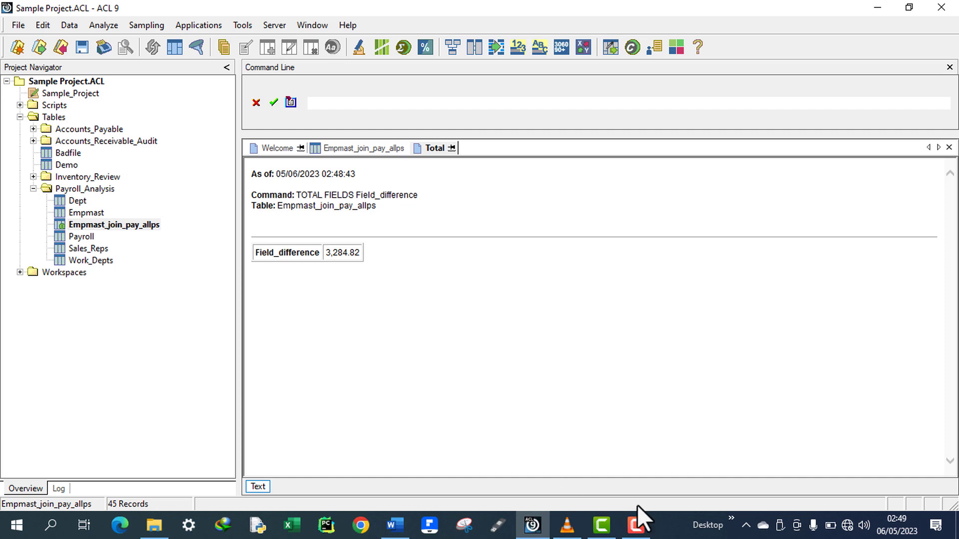
{"action": "left_click", "coordinate": [637, 529]}
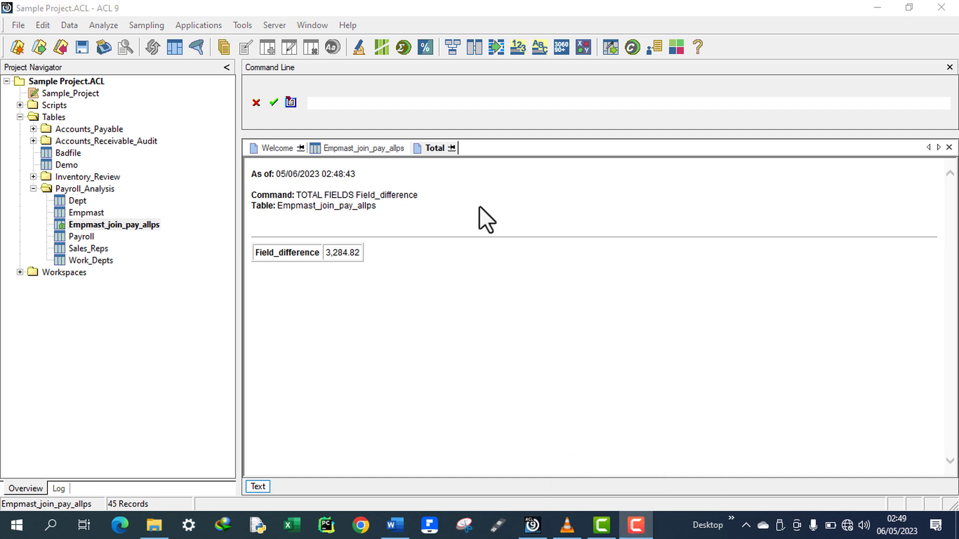